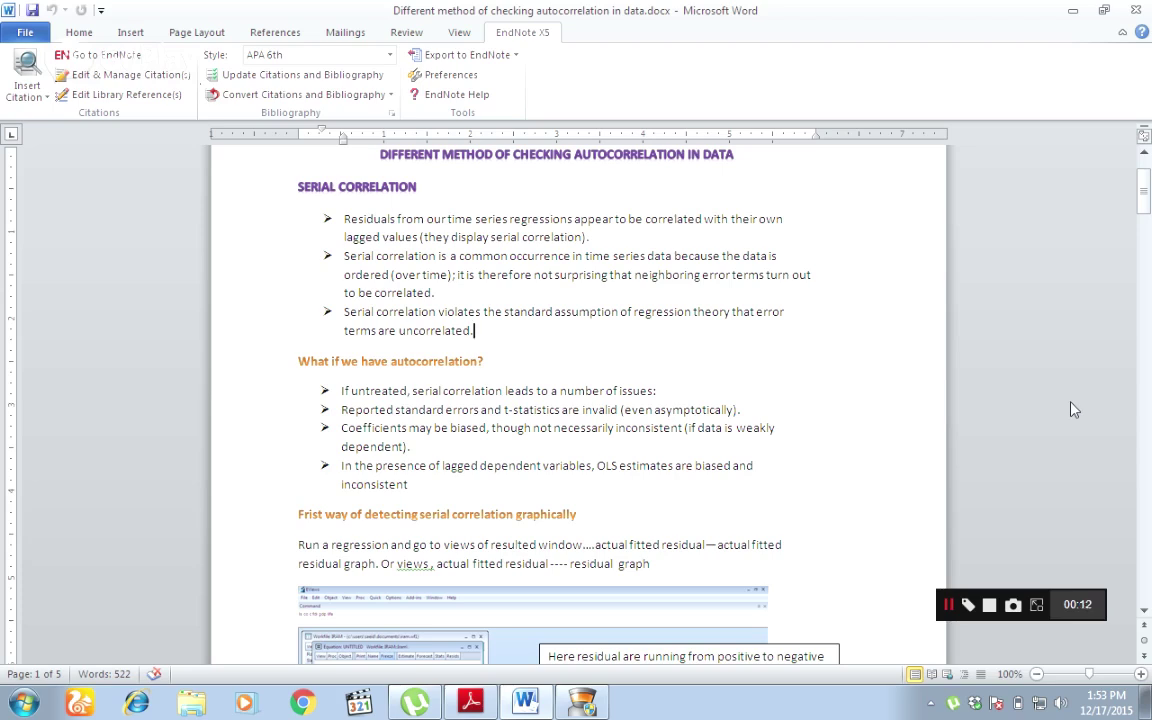
Step: Select the third bullet's sentence, then switch to the Pakistan manufacturing paper PDF in Adobe Reader
{"action": "left_click_drag", "start_coordinate": [440, 322], "coordinate": [346, 318]}
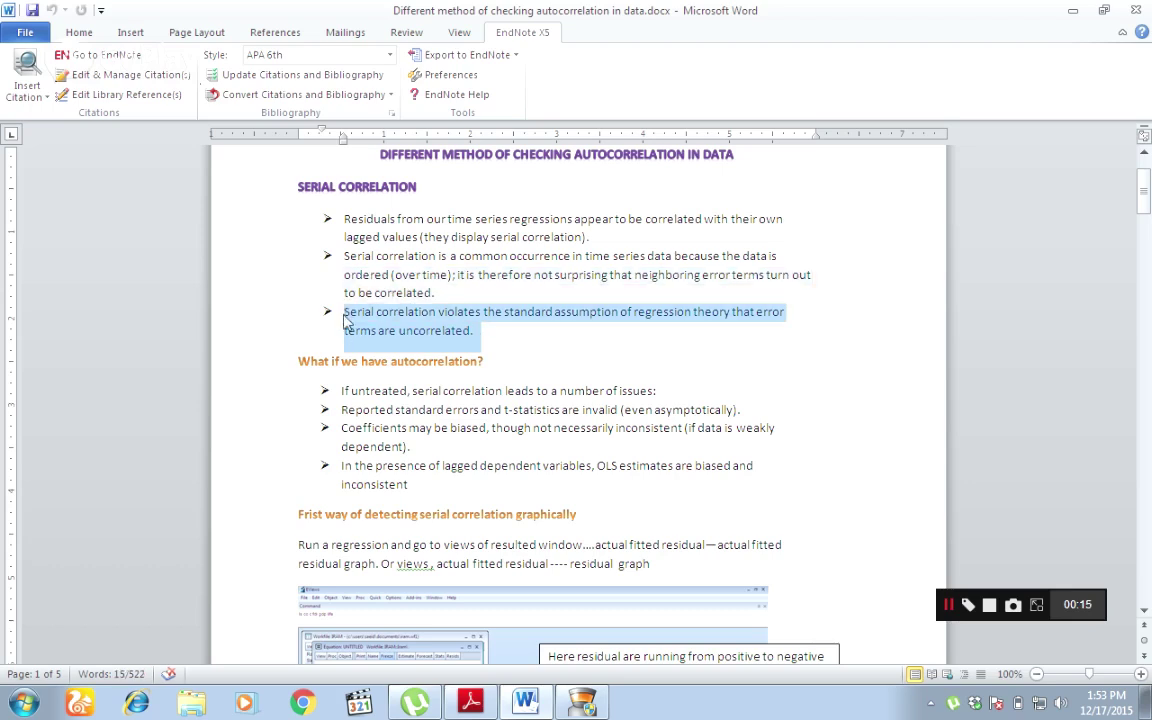
{"action": "left_click", "coordinate": [478, 704]}
Step: Copy the full page-1 title of the Pakistan manufacturing value added paper
{"action": "left_click", "coordinate": [460, 300]}
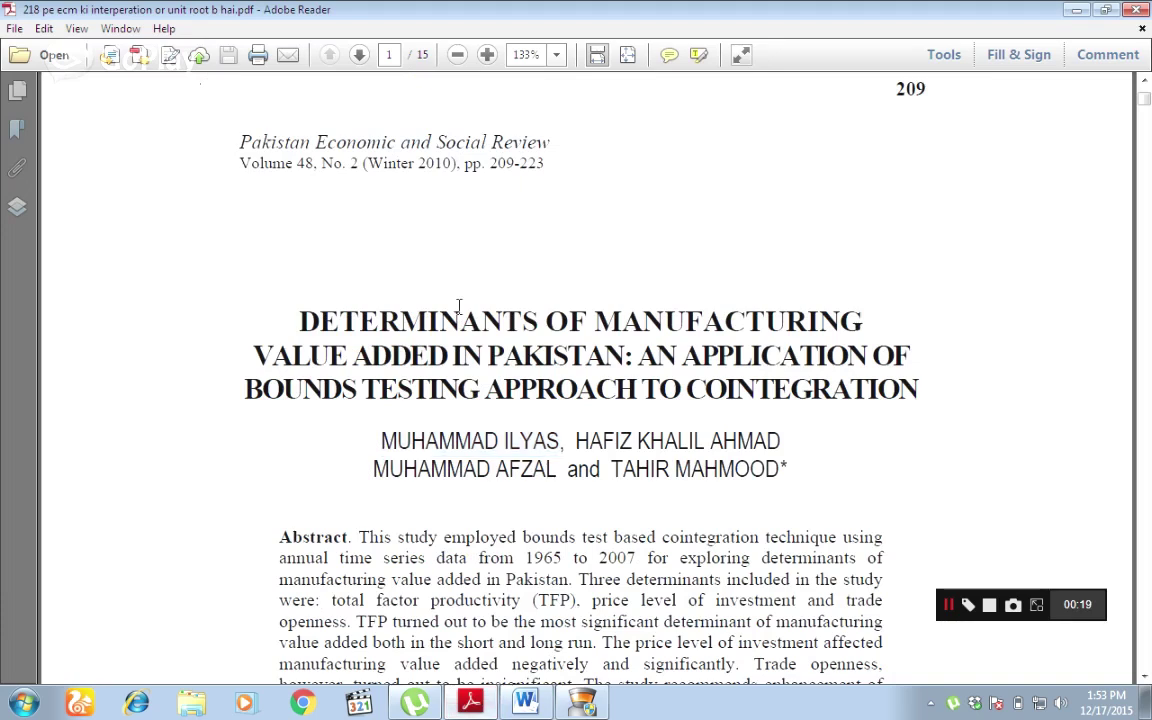
{"action": "left_click_drag", "start_coordinate": [298, 320], "coordinate": [853, 405]}
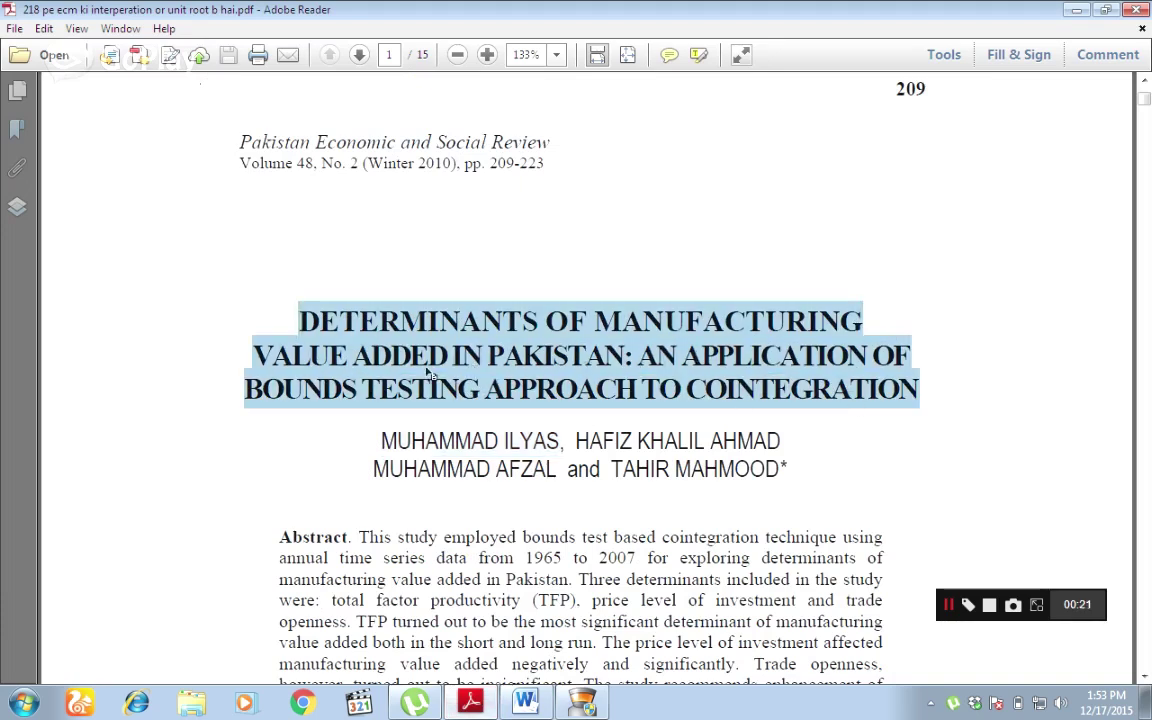
{"action": "left_click_drag", "start_coordinate": [381, 441], "coordinate": [521, 451]}
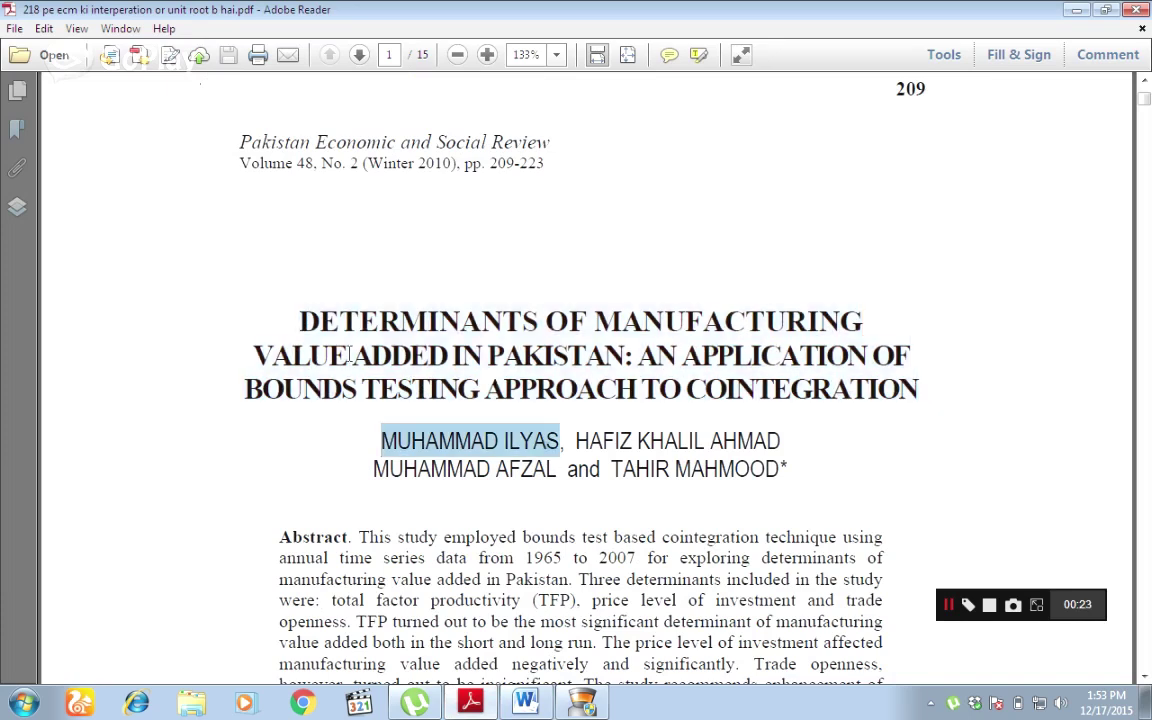
{"action": "left_click_drag", "start_coordinate": [298, 320], "coordinate": [944, 375]}
{"action": "right_click", "coordinate": [823, 383]}
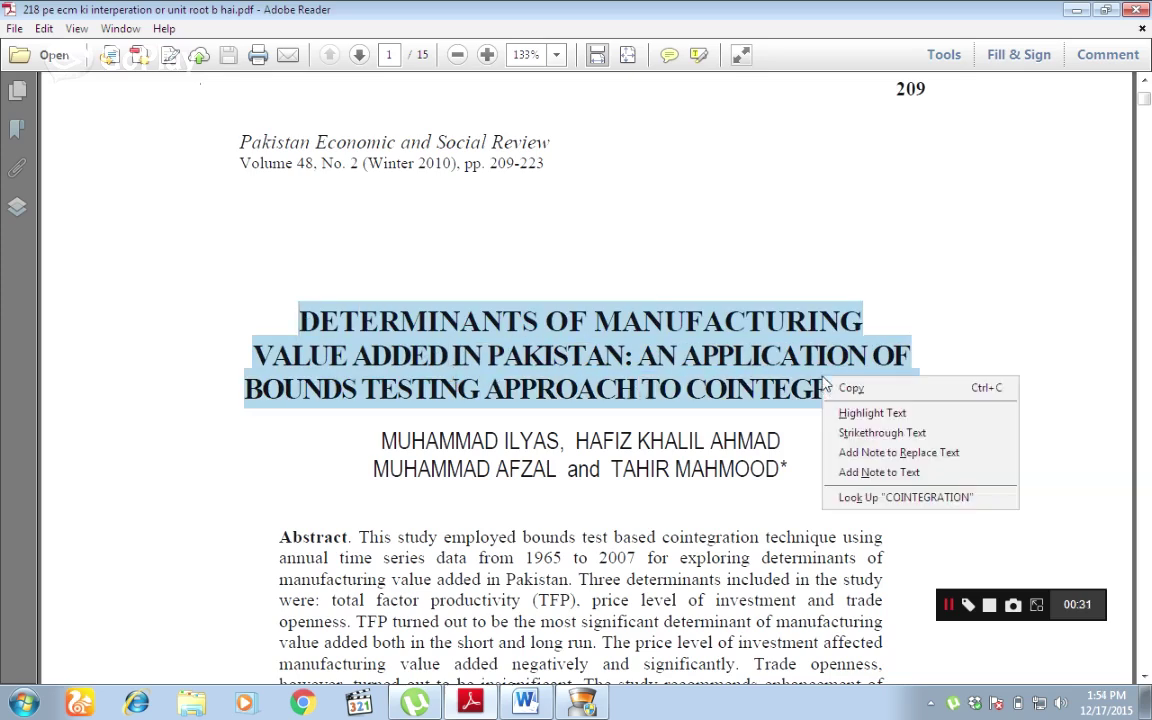
{"action": "left_click", "coordinate": [848, 389]}
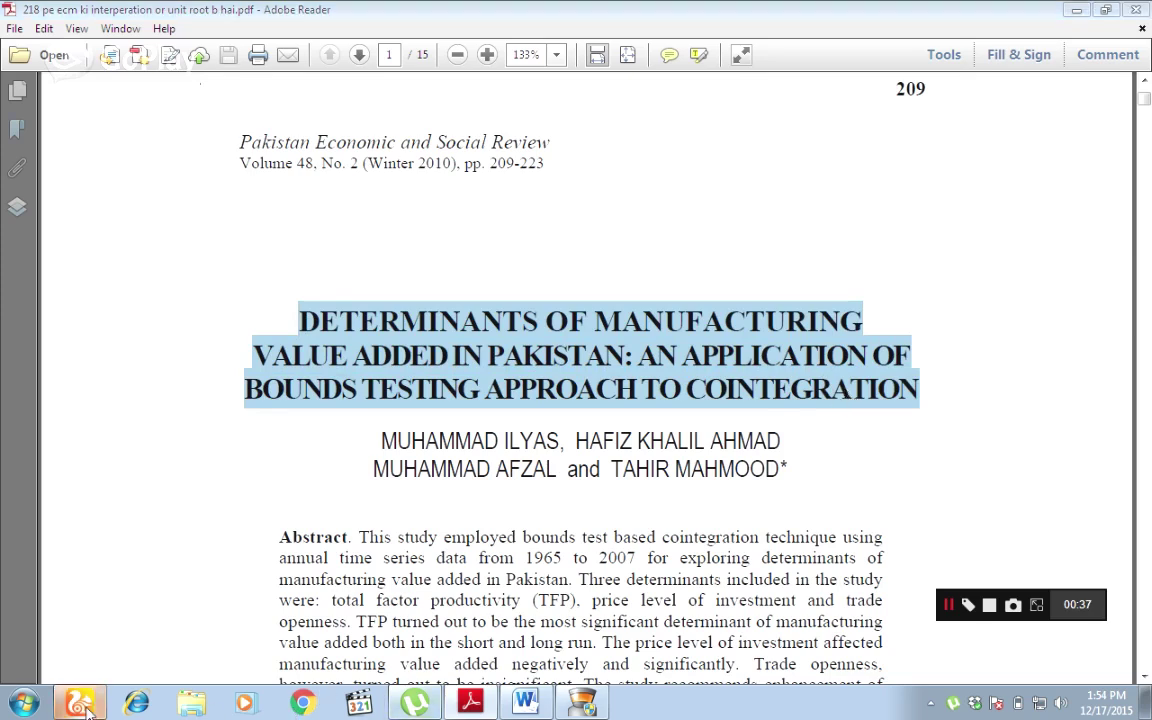
Step: Search Google for 'google scholar' in UC Browser and open the Google Scholar site
{"action": "left_click", "coordinate": [82, 704]}
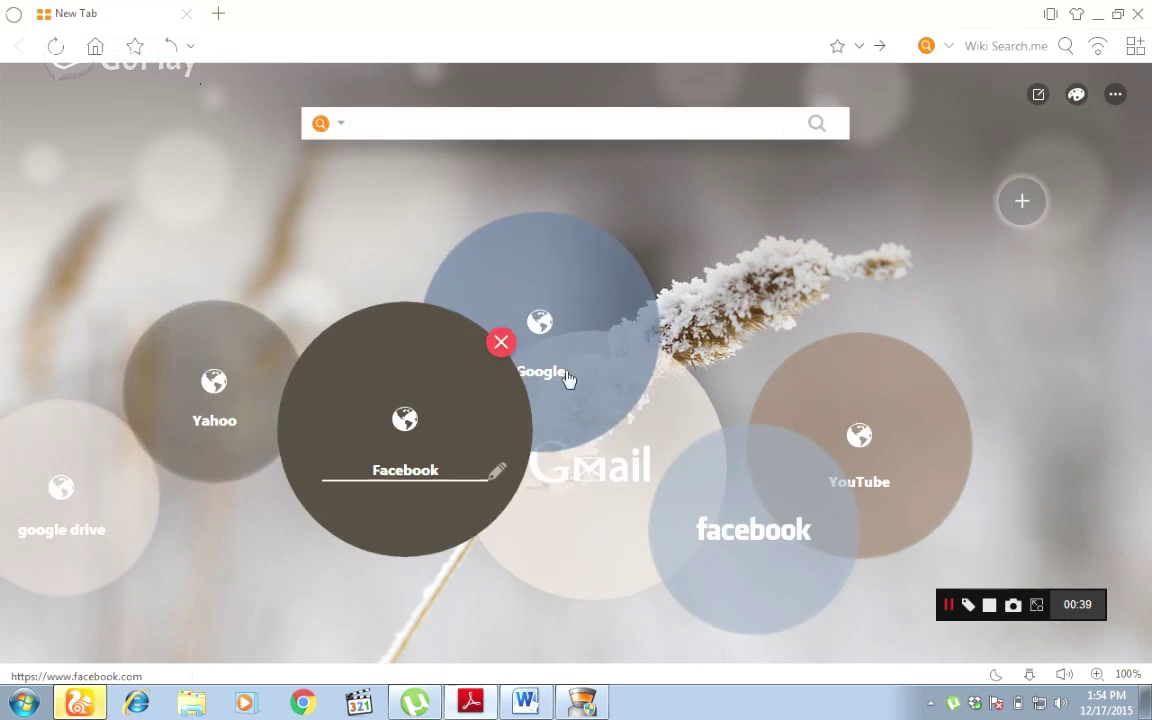
{"action": "left_click", "coordinate": [553, 342]}
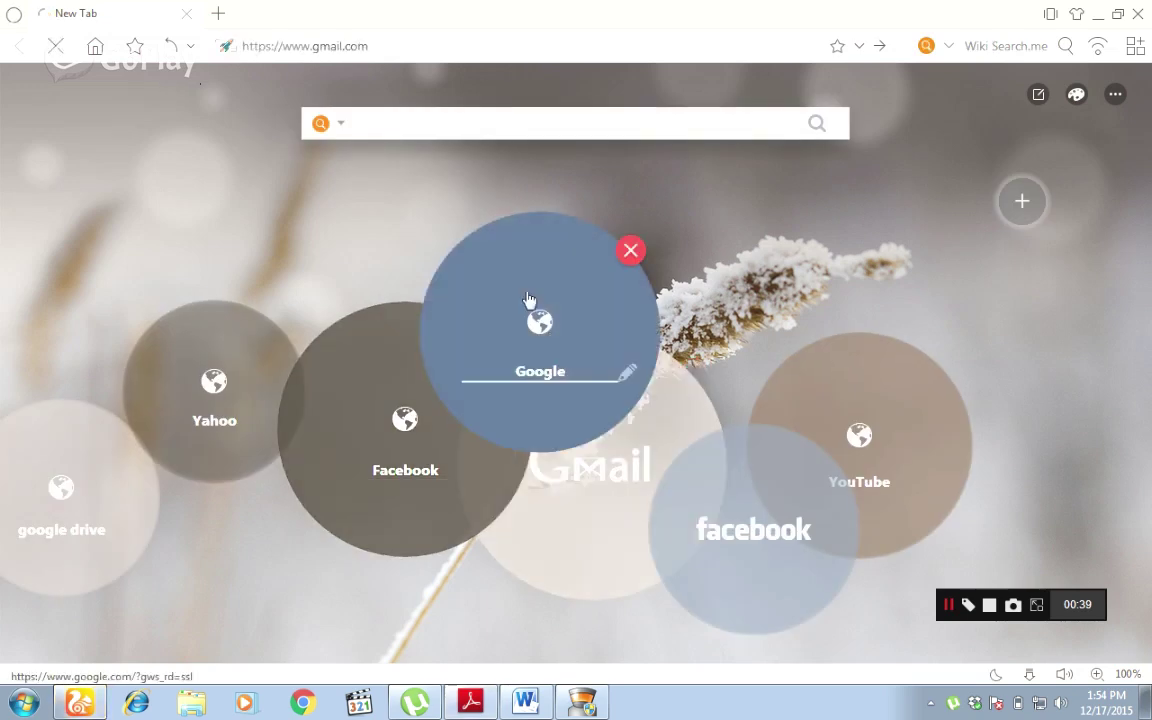
{"action": "left_click", "coordinate": [531, 300]}
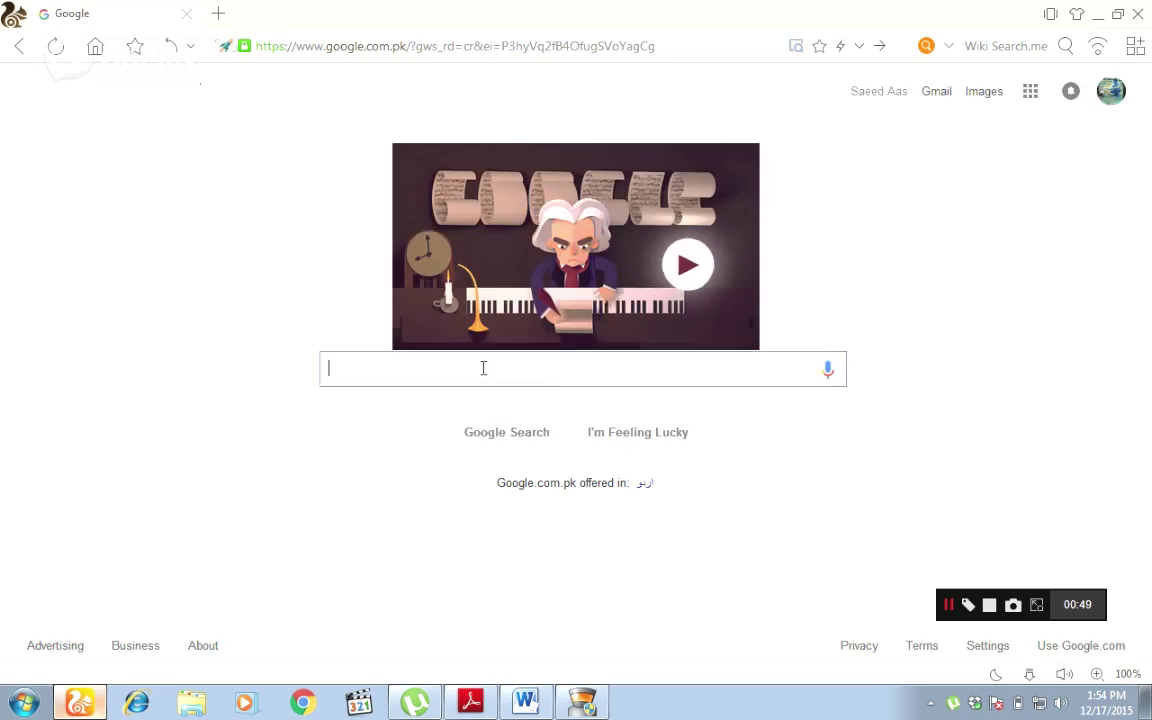
{"action": "type", "text": "goo"}
{"action": "type", "text": "gle"}
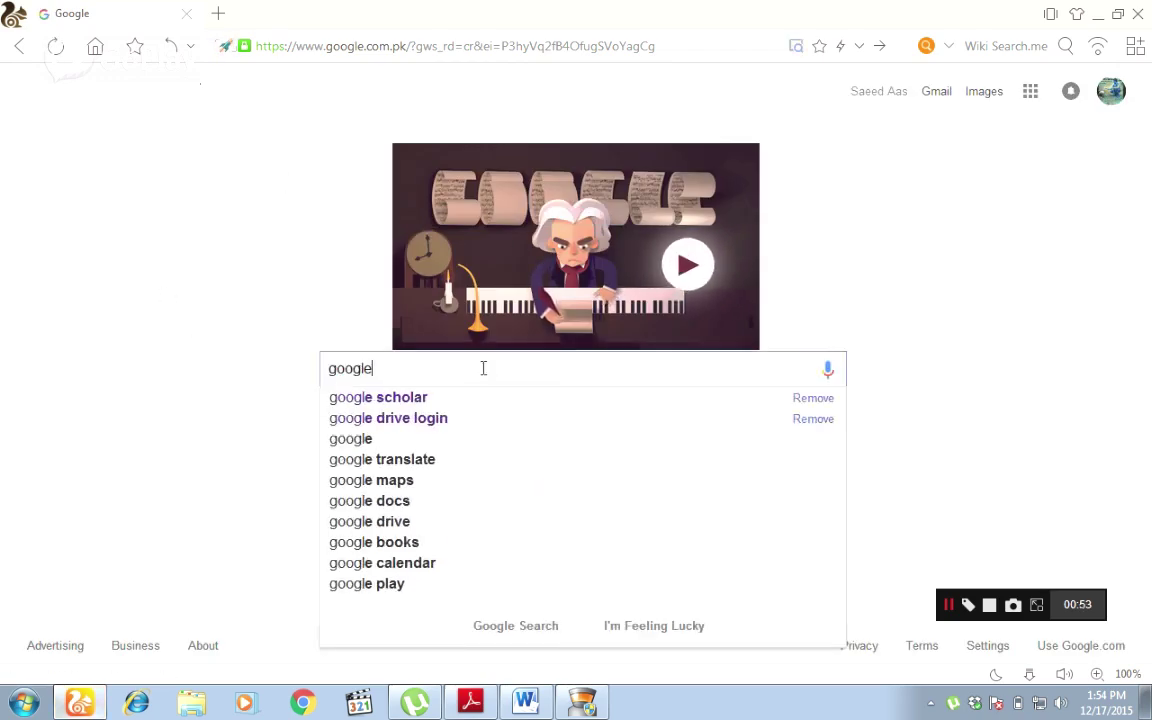
{"action": "left_click", "coordinate": [379, 399]}
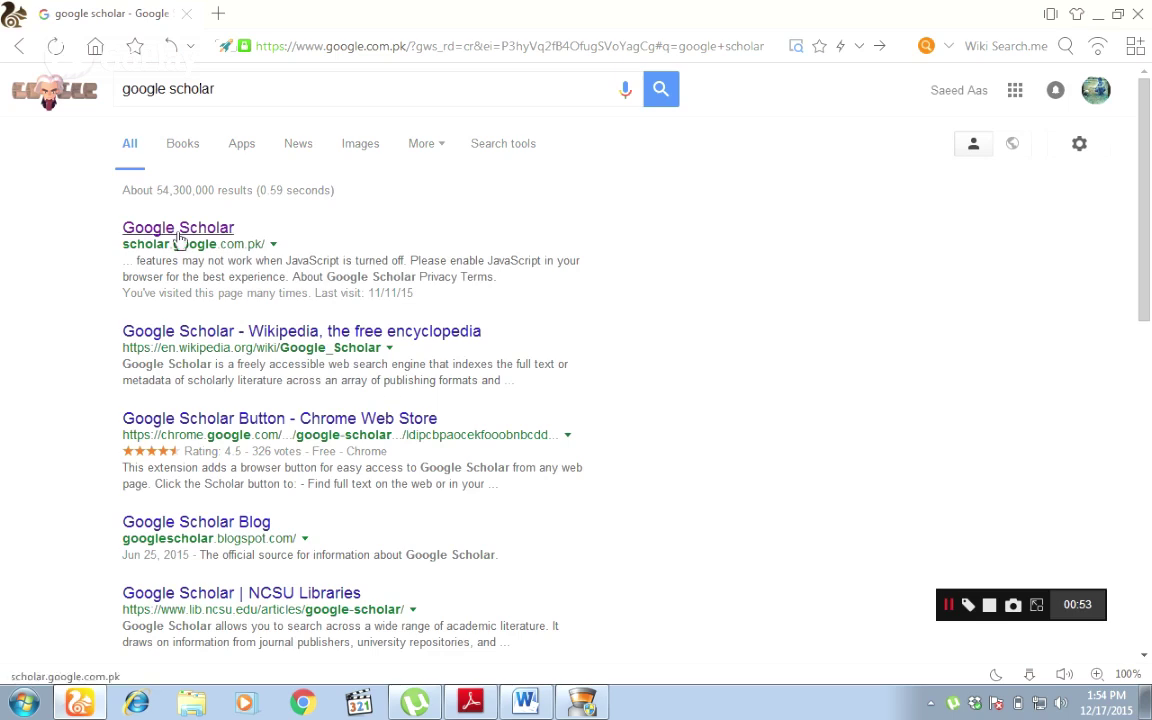
{"action": "left_click", "coordinate": [178, 230]}
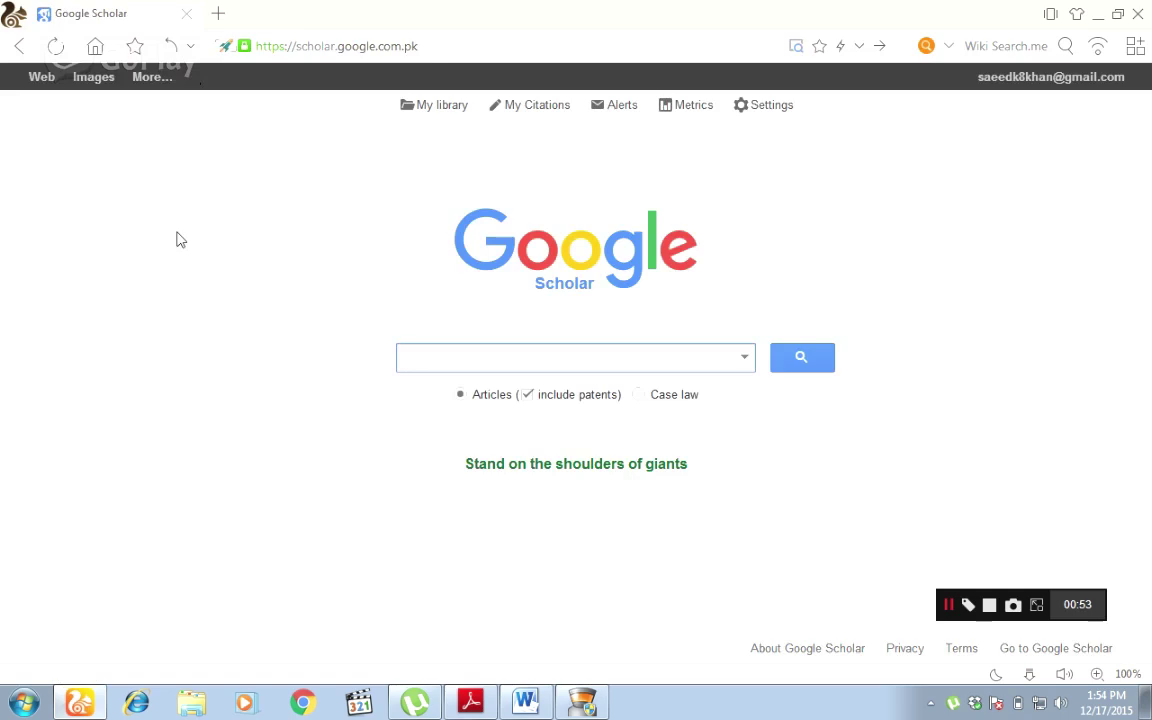
Step: Search Scholar for the pasted paper title and open the matching article's Cite dialog
{"action": "right_click", "coordinate": [451, 365]}
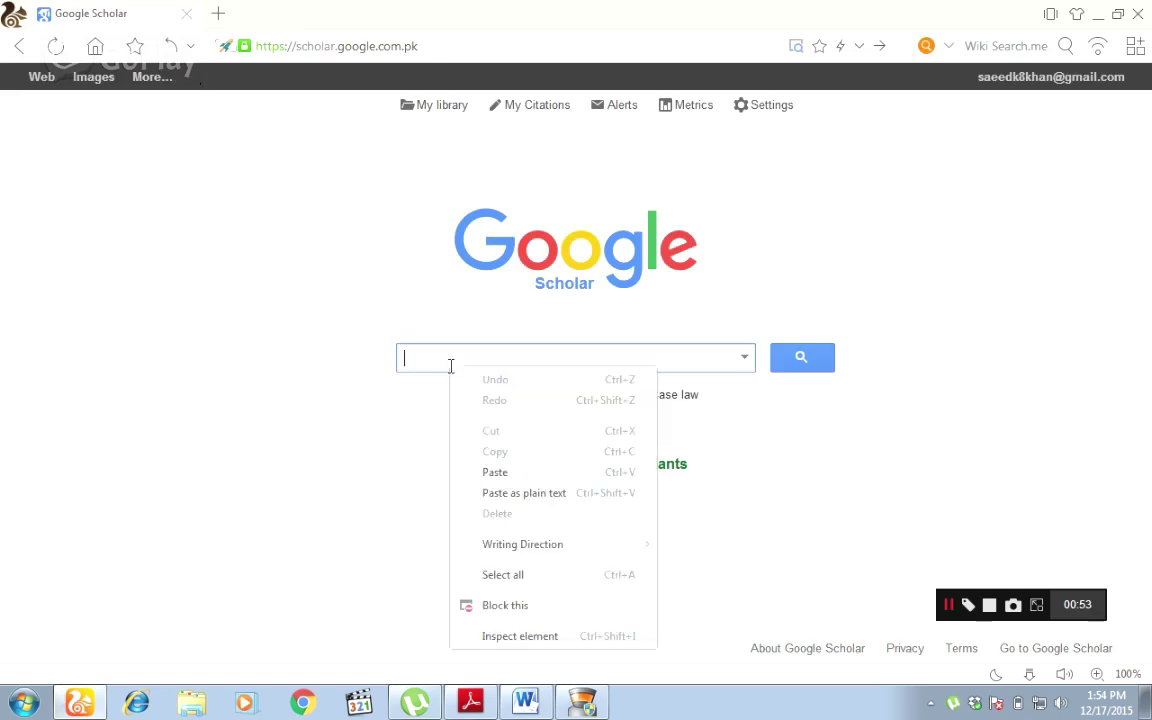
{"action": "left_click", "coordinate": [492, 470]}
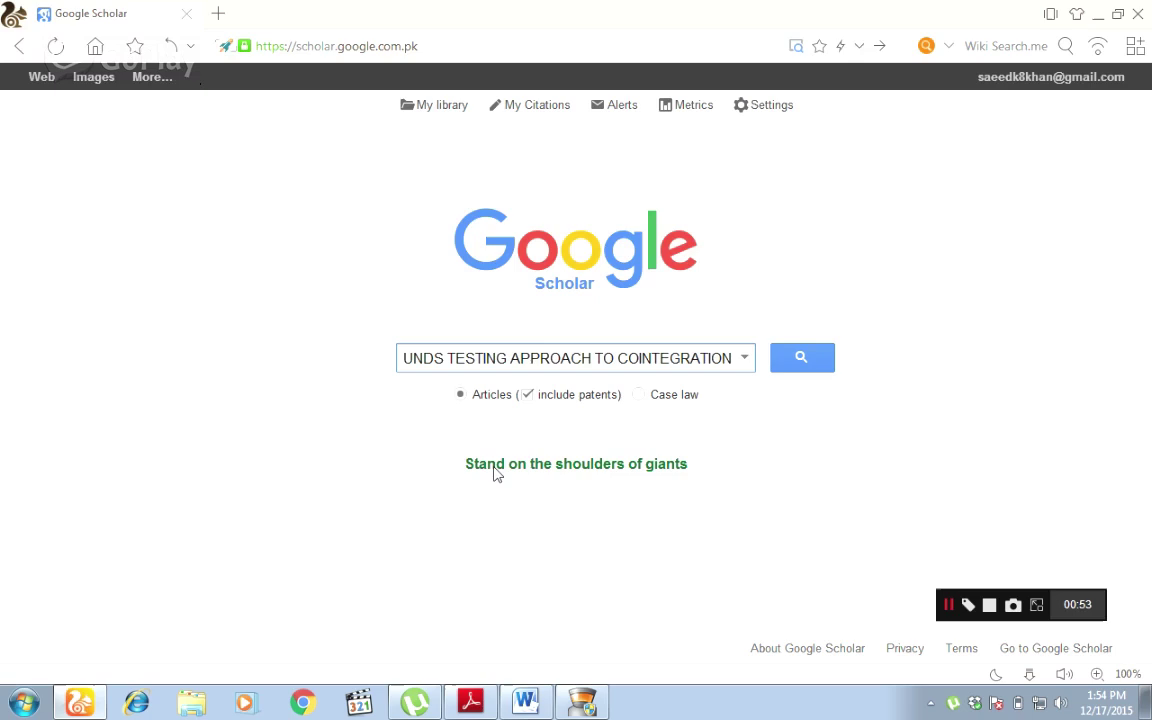
{"action": "left_click", "coordinate": [808, 362]}
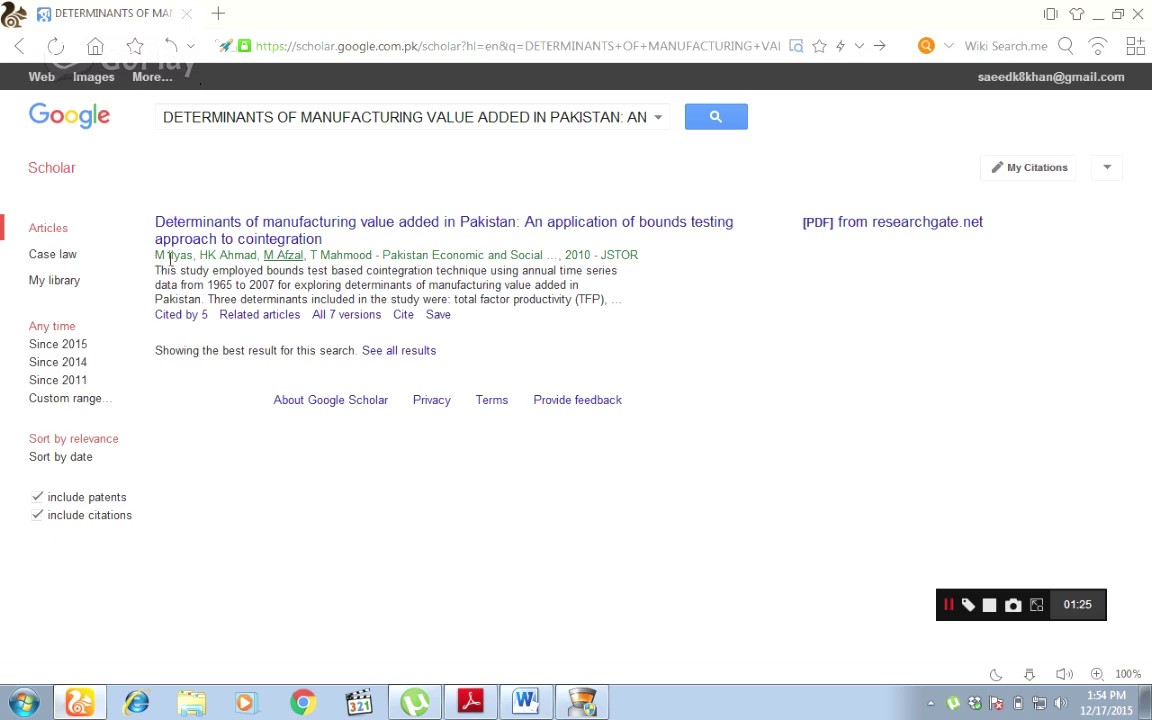
{"action": "left_click", "coordinate": [471, 702]}
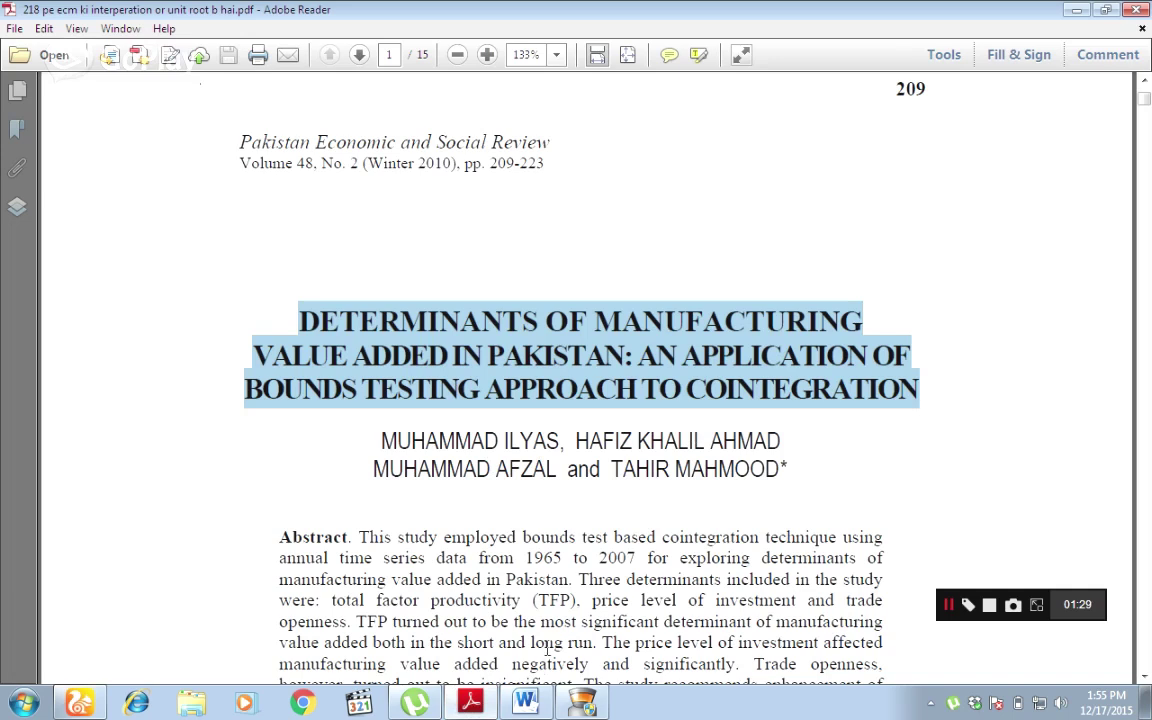
{"action": "left_click", "coordinate": [80, 704]}
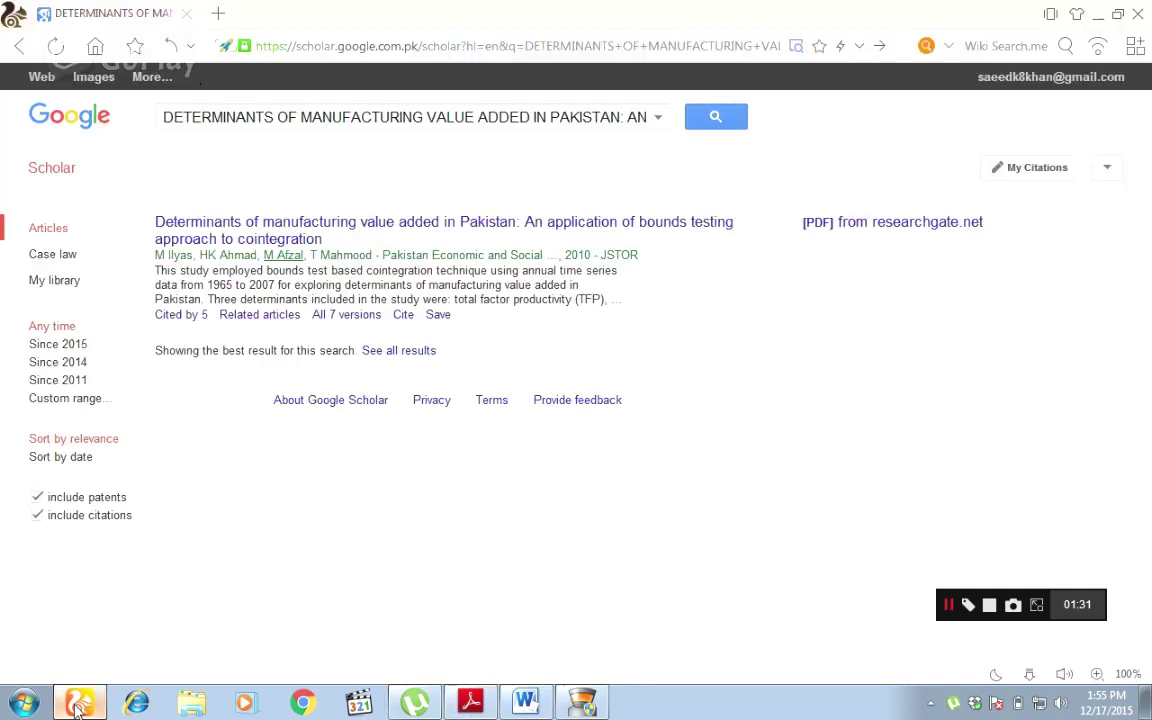
{"action": "left_click", "coordinate": [404, 318]}
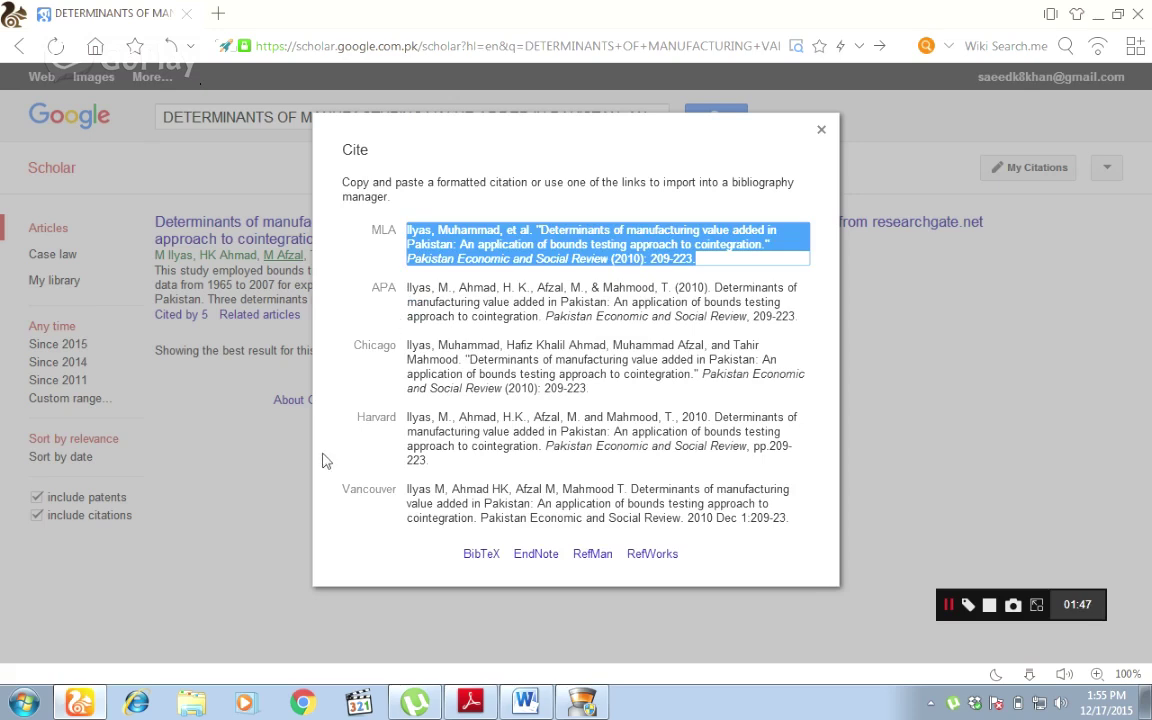
Step: Download the article's EndNote citation file scholar.enw to the Desktop
{"action": "left_click", "coordinate": [490, 315]}
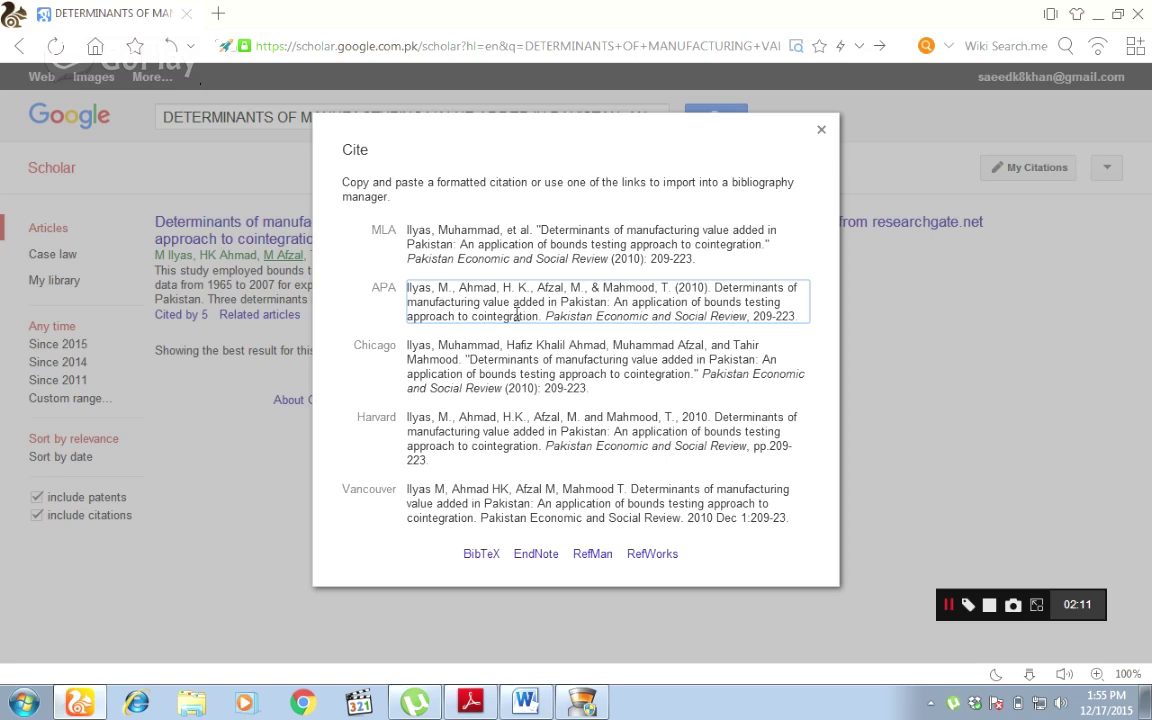
{"action": "left_click", "coordinate": [536, 554]}
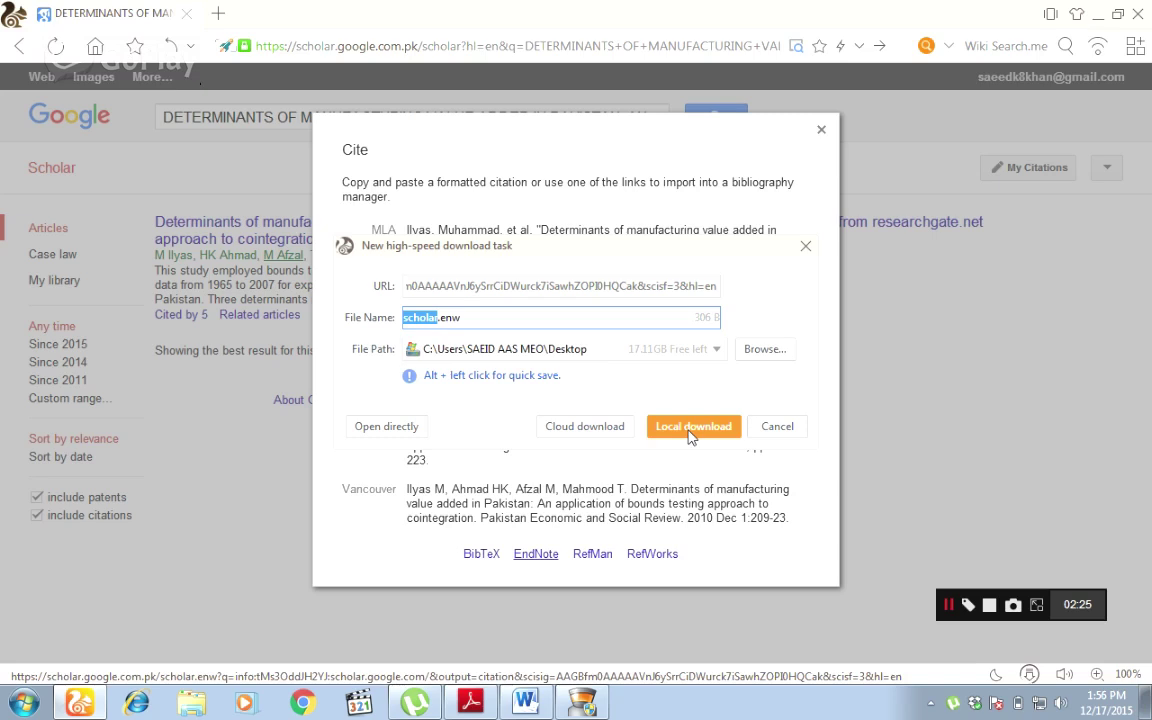
{"action": "left_click", "coordinate": [689, 428]}
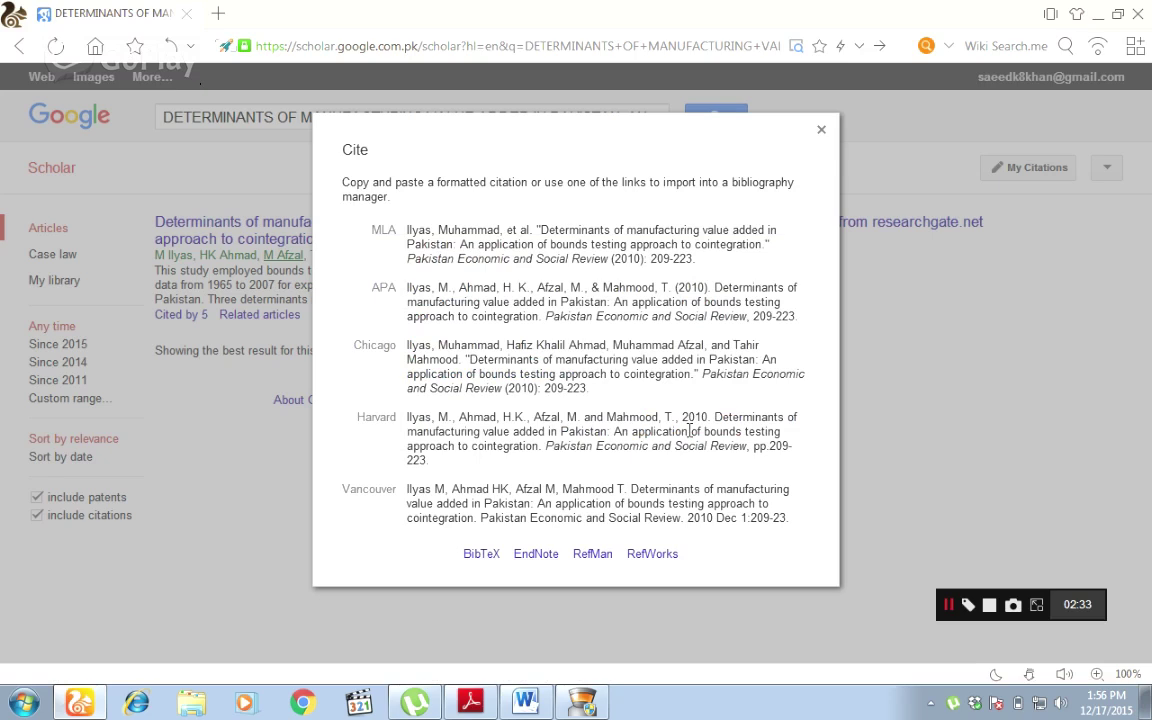
Step: Import the downloaded scholar.enw into the EndNote X5 library, quit EndNote, and return to Word
{"action": "left_click", "coordinate": [1030, 676]}
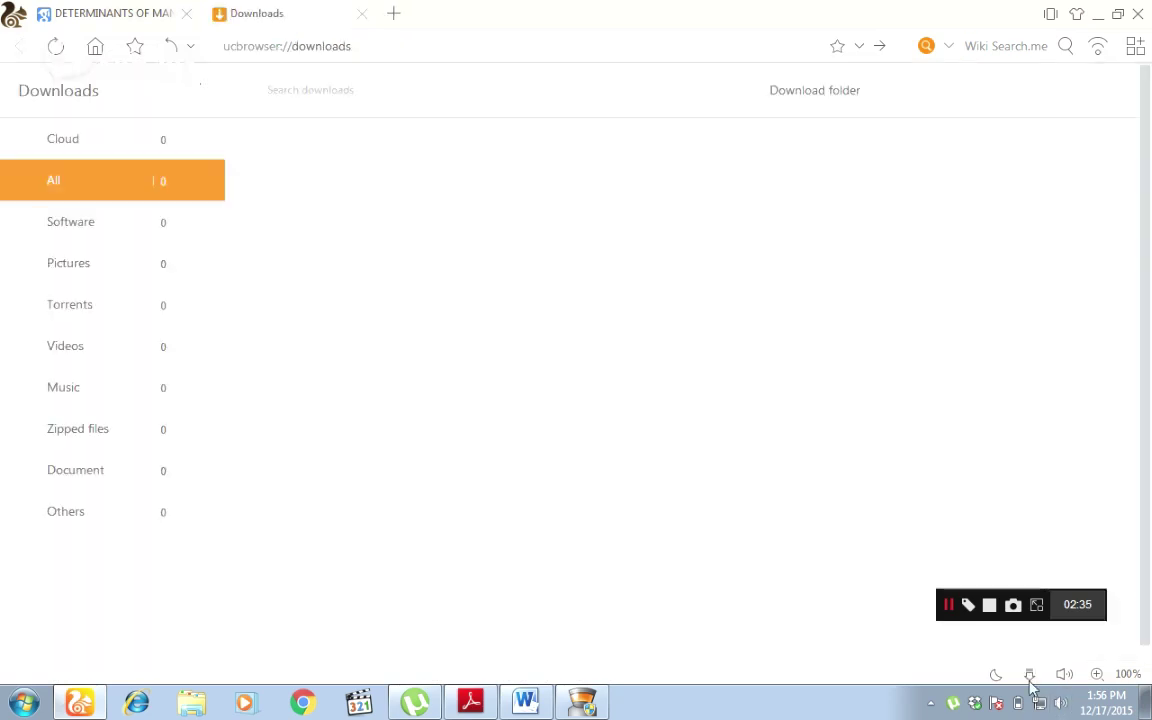
{"action": "left_click", "coordinate": [290, 200]}
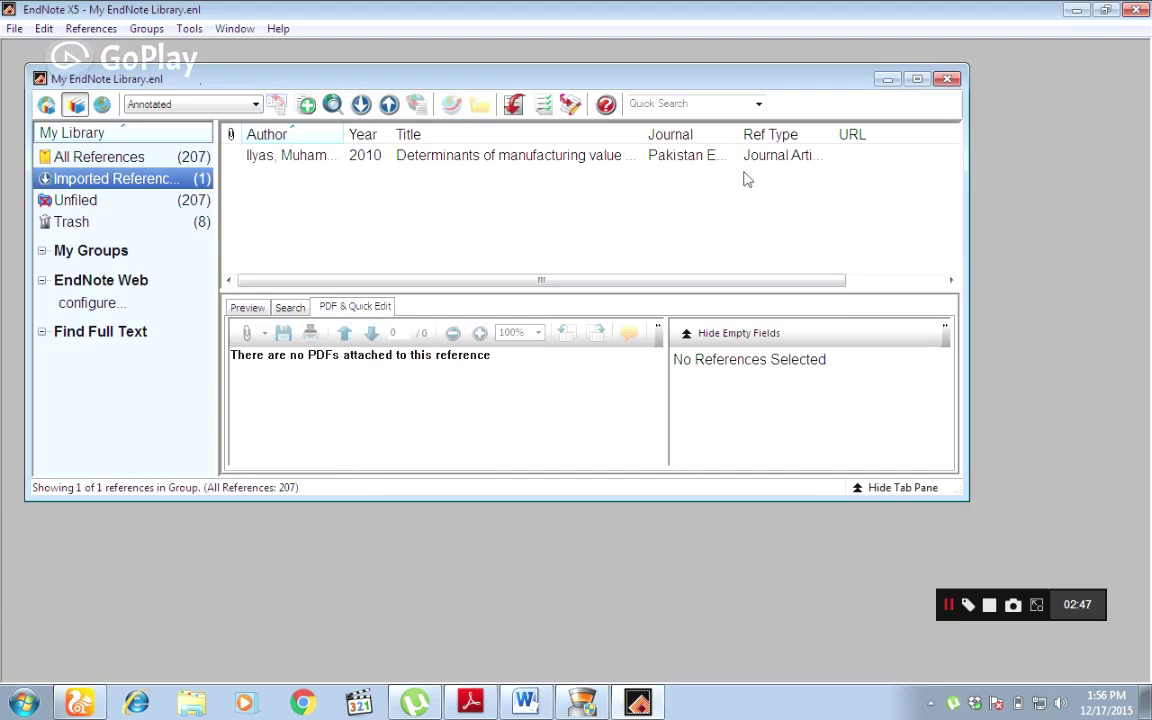
{"action": "left_click", "coordinate": [946, 79]}
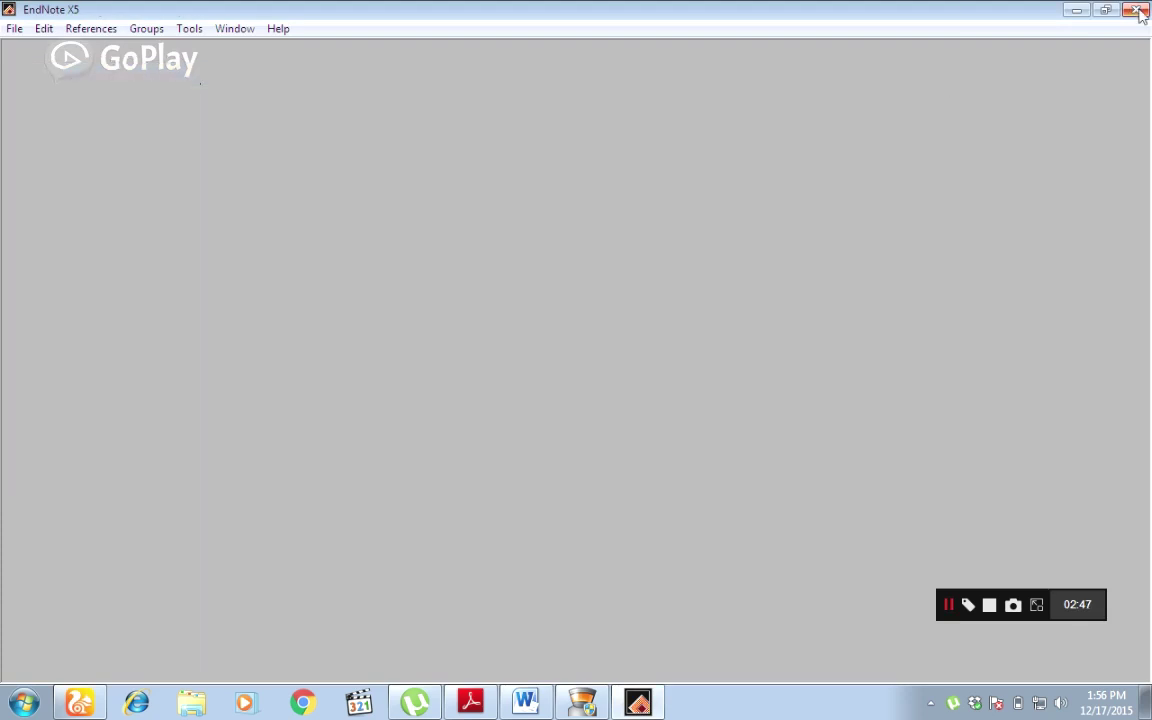
{"action": "key", "text": "alt+F4"}
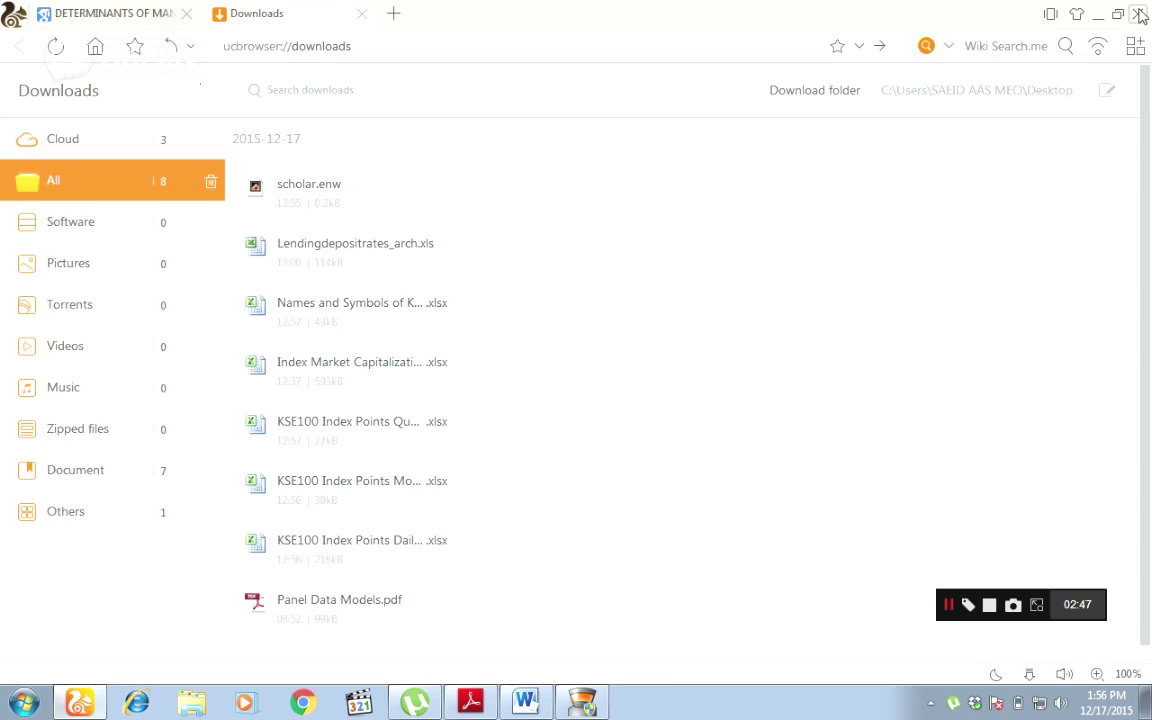
{"action": "left_click", "coordinate": [526, 703]}
{"action": "left_click", "coordinate": [568, 220]}
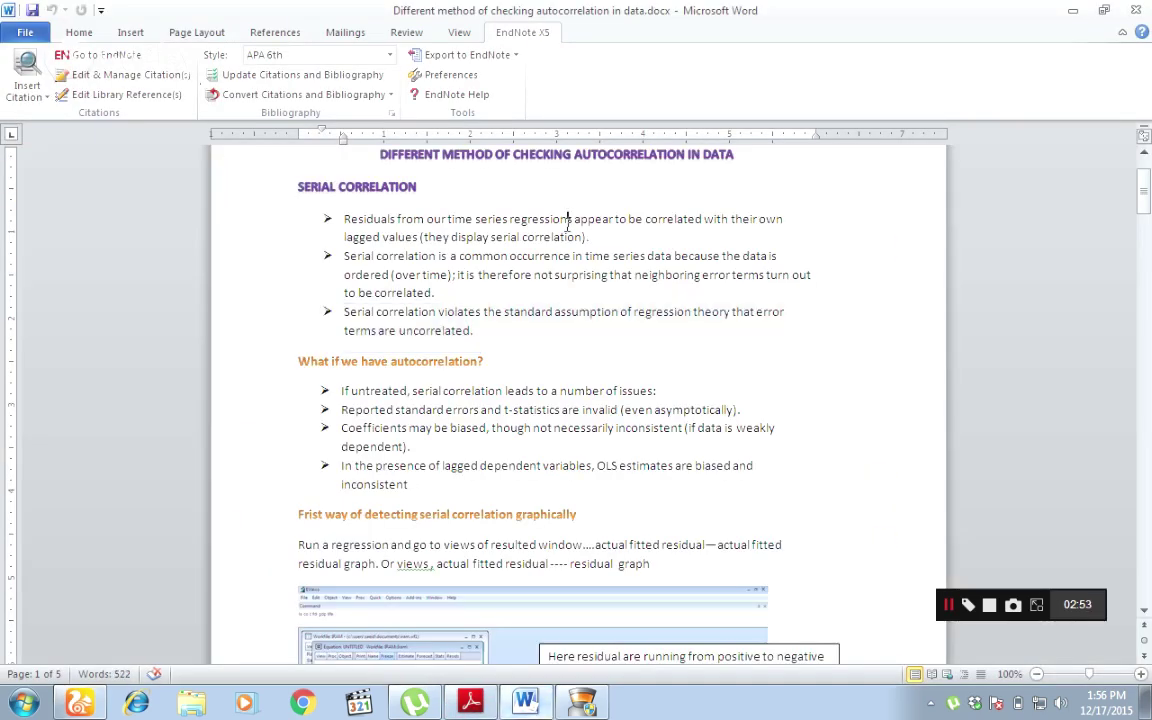
Step: Add a period after 'uncorrelated' and search the EndNote library for 'i' with Find Citation
{"action": "left_click", "coordinate": [470, 332]}
{"action": "type", "text": "."}
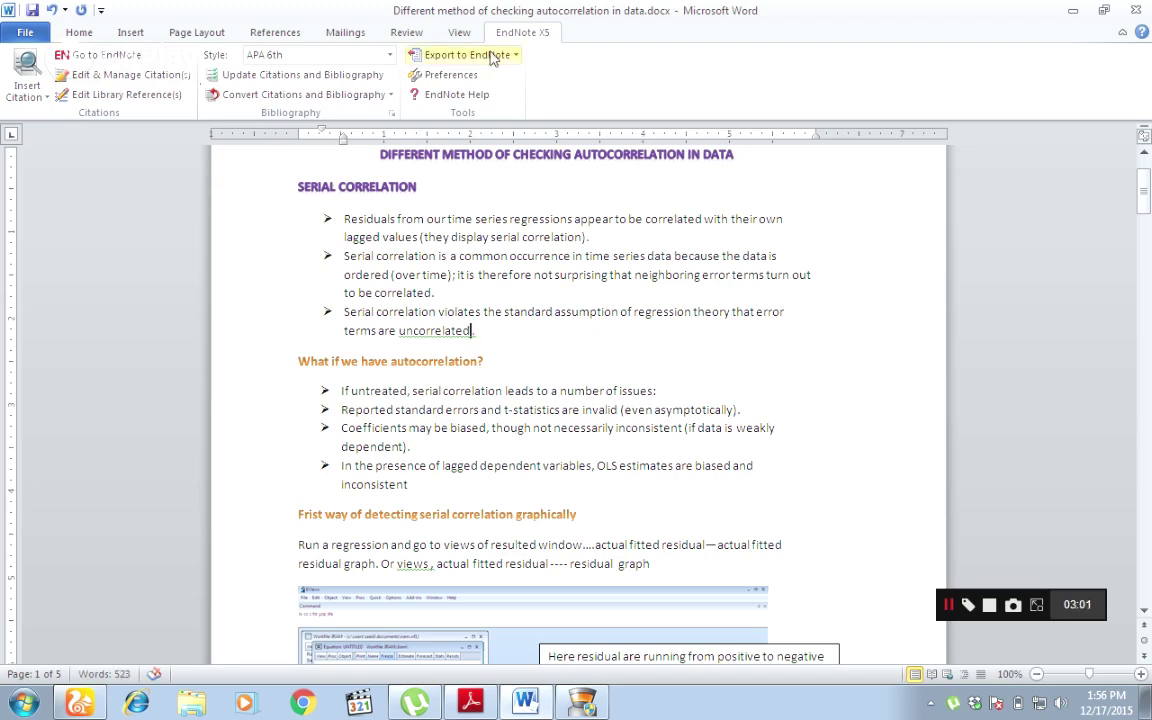
{"action": "left_click", "coordinate": [28, 90]}
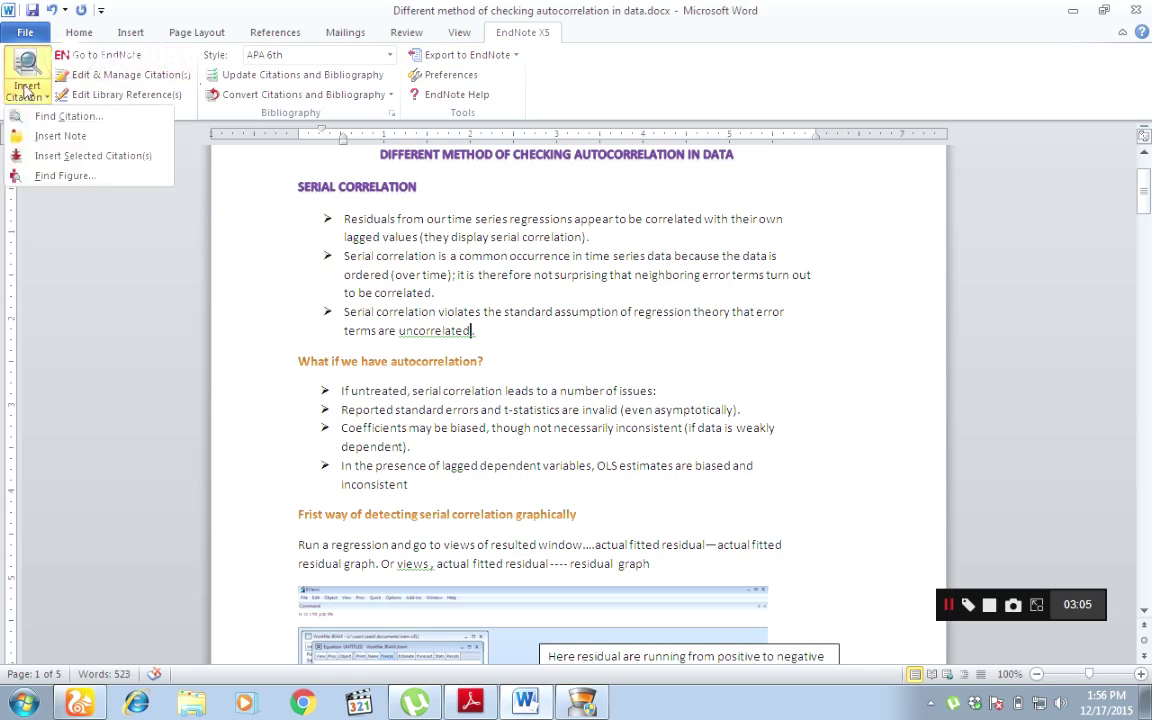
{"action": "left_click", "coordinate": [37, 119]}
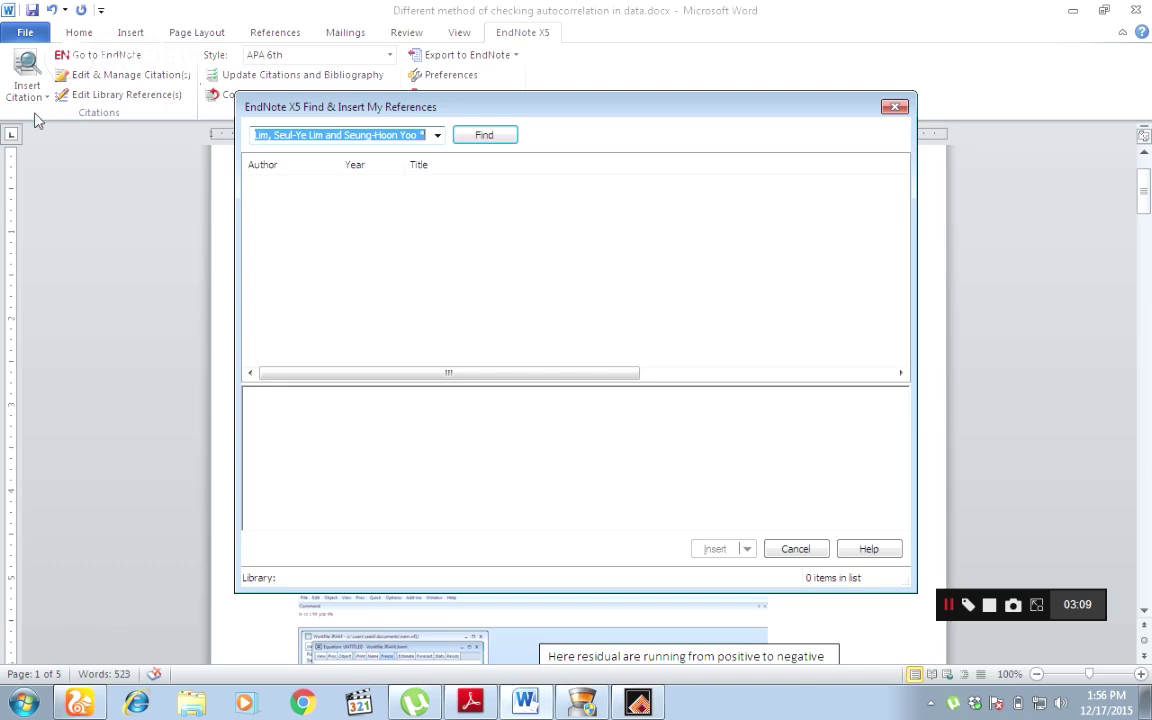
{"action": "key", "text": "Return"}
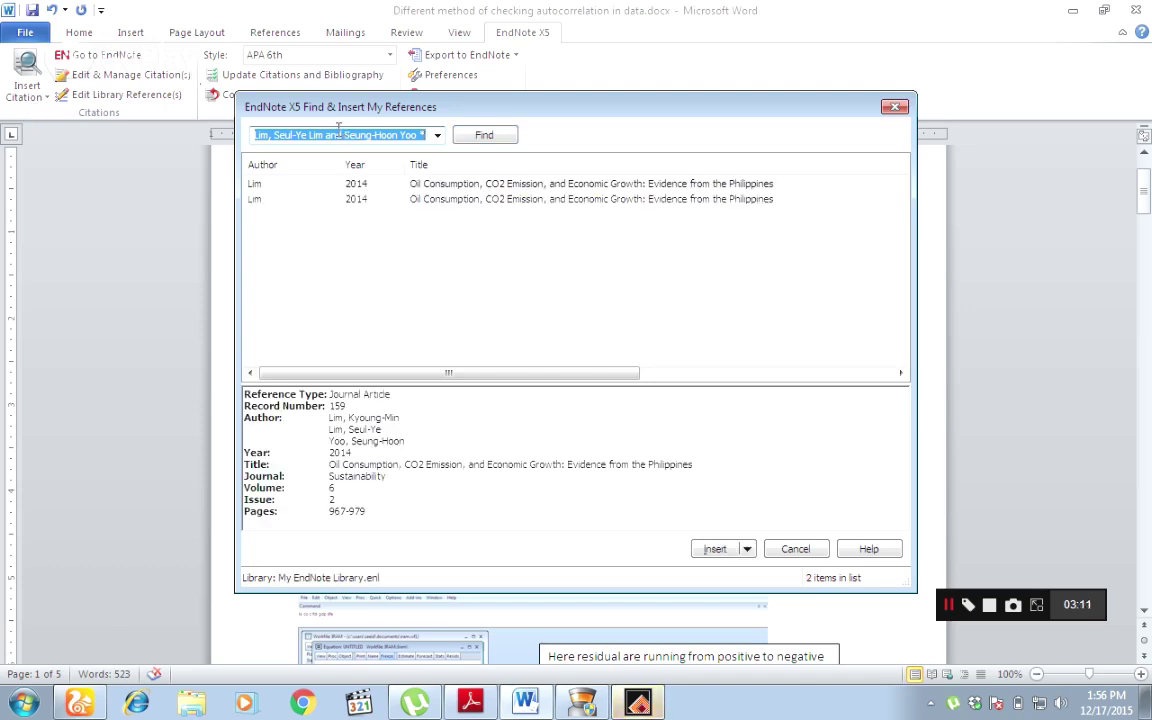
{"action": "type", "text": "i"}
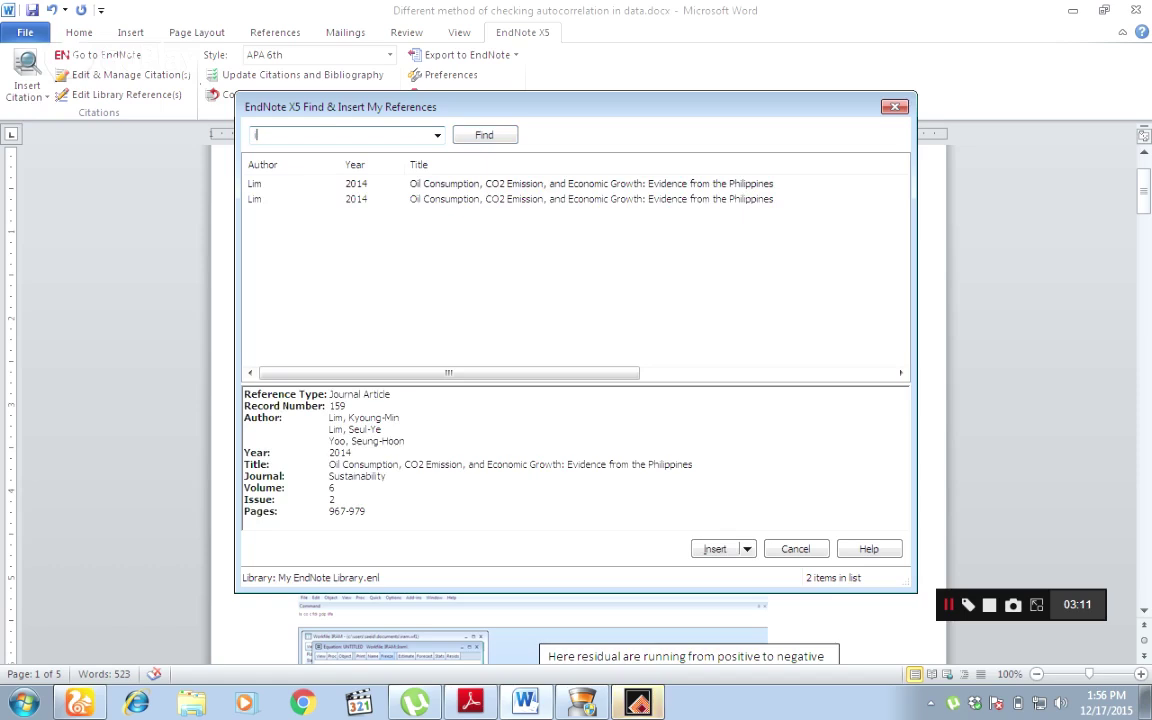
{"action": "left_click", "coordinate": [484, 135]}
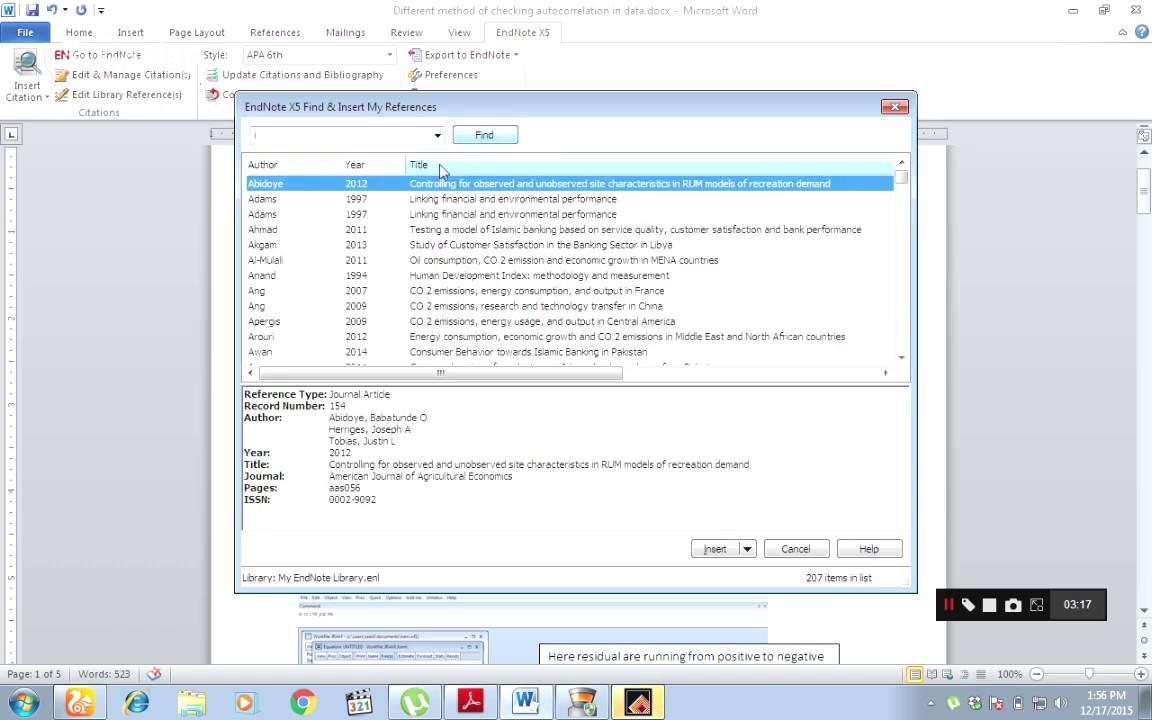
{"action": "left_click", "coordinate": [327, 200]}
{"action": "key", "text": "Down"}
{"action": "key", "text": "Down"}
{"action": "key", "text": "Down"}
{"action": "key", "text": "Down"}
{"action": "key", "text": "Down"}
{"action": "key", "text": "Down"}
{"action": "key", "text": "Down"}
{"action": "key", "text": "Down"}
{"action": "key", "text": "Down"}
{"action": "key", "text": "Down"}
{"action": "key", "text": "Down"}
{"action": "key", "text": "Down"}
{"action": "key", "text": "Down"}
{"action": "key", "text": "Down"}
{"action": "key", "text": "Down"}
{"action": "key", "text": "Down"}
{"action": "key", "text": "Down"}
{"action": "key", "text": "Down"}
{"action": "key", "text": "Down"}
{"action": "key", "text": "Down"}
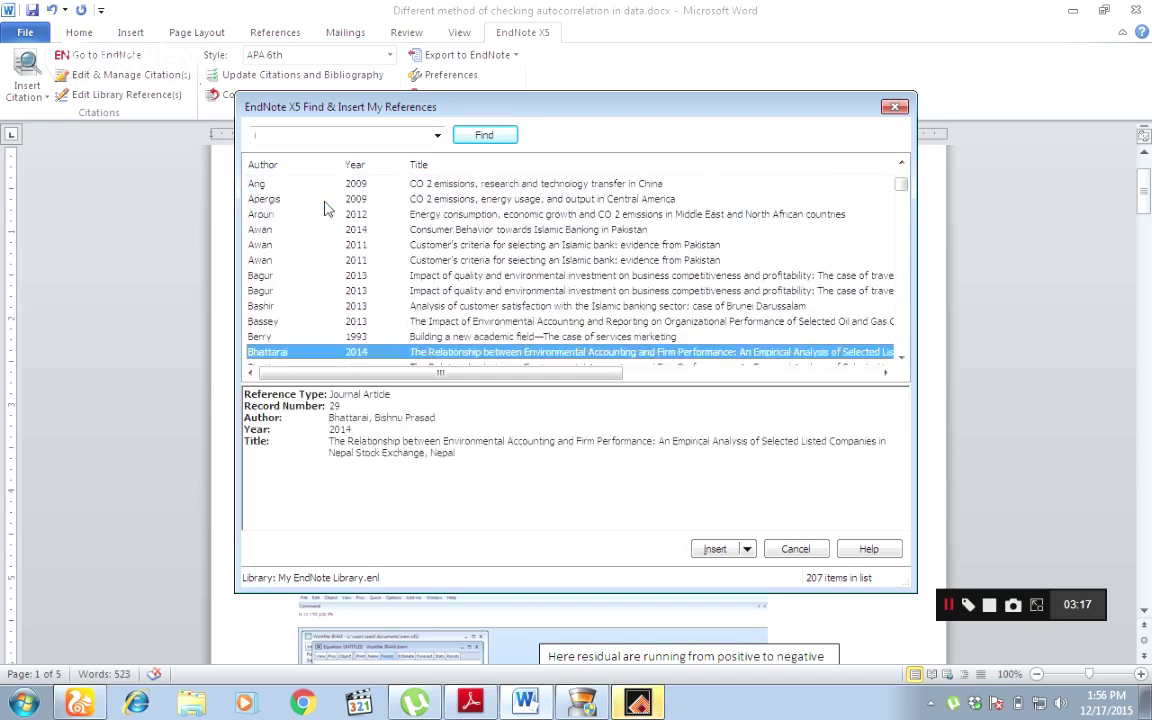
Step: Refine the search to 'il' and insert the Ilyas 2010 citation
{"action": "left_click", "coordinate": [306, 134]}
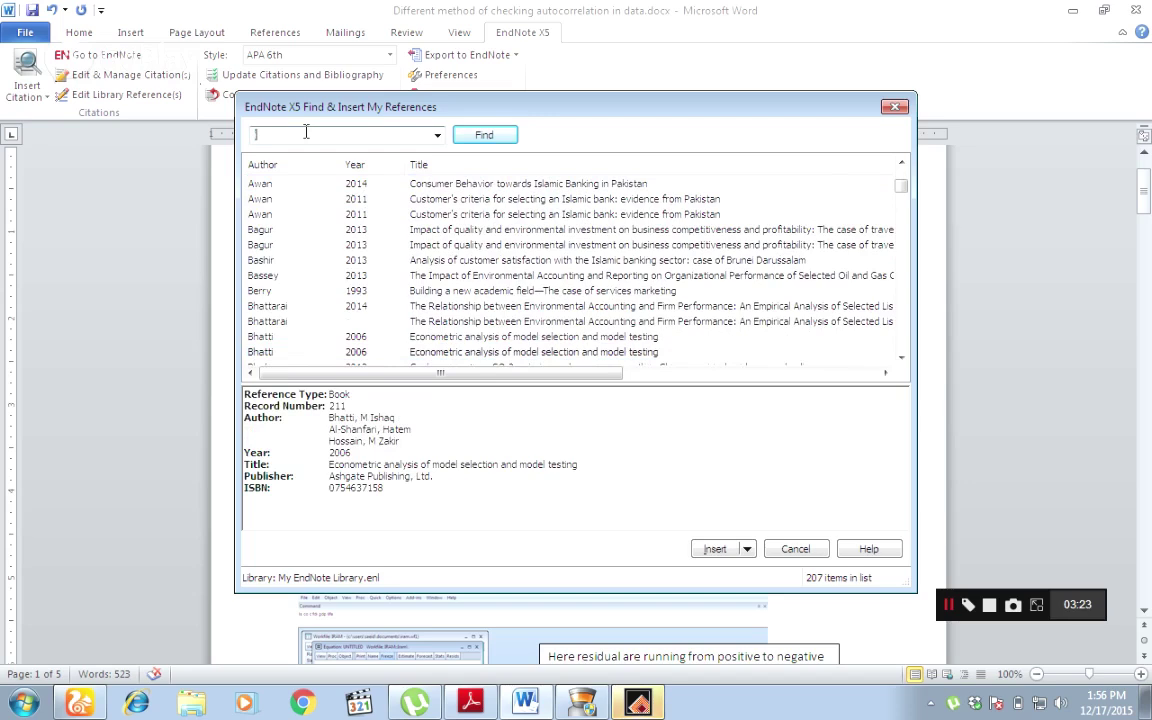
{"action": "type", "text": "il"}
{"action": "key", "text": "Return"}
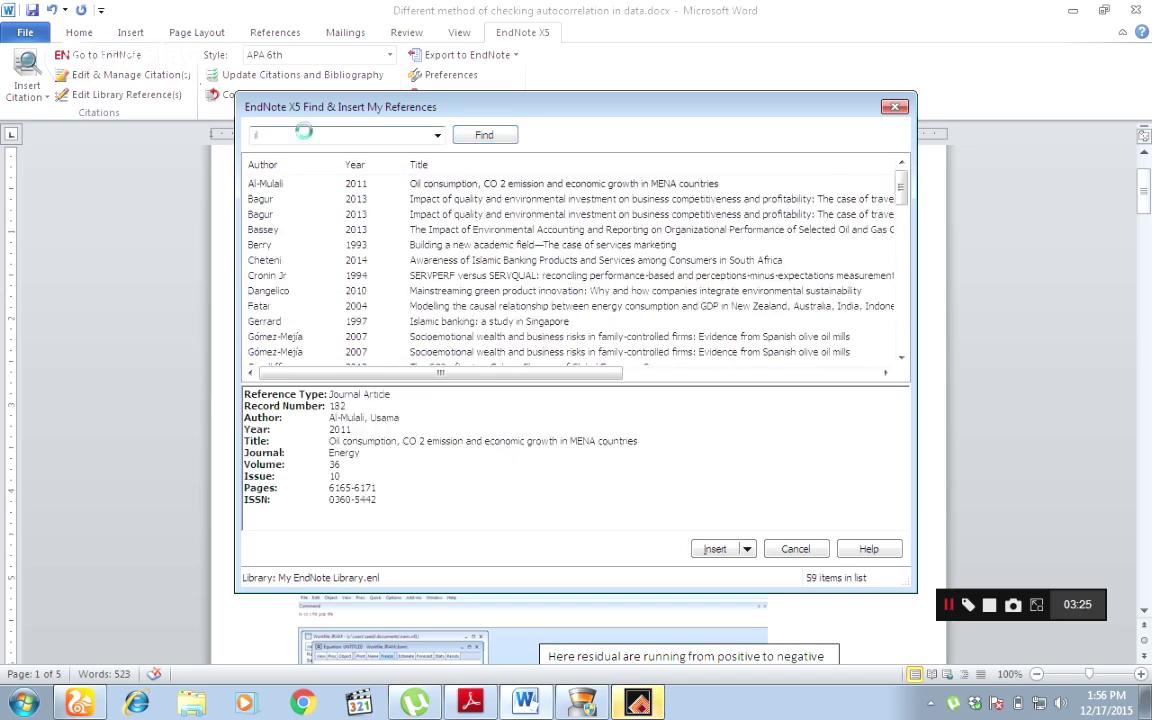
{"action": "left_click", "coordinate": [296, 183]}
{"action": "key", "text": "Down"}
{"action": "key", "text": "Down"}
{"action": "key", "text": "Down"}
{"action": "key", "text": "Down"}
{"action": "key", "text": "Down"}
{"action": "key", "text": "Down"}
{"action": "key", "text": "Down"}
{"action": "key", "text": "Down"}
{"action": "key", "text": "Down"}
{"action": "key", "text": "Down"}
{"action": "key", "text": "Down"}
{"action": "key", "text": "Down"}
{"action": "key", "text": "Down"}
{"action": "key", "text": "Down"}
{"action": "key", "text": "Down"}
{"action": "key", "text": "Down"}
{"action": "key", "text": "Down"}
{"action": "key", "text": "Down"}
{"action": "key", "text": "Down"}
{"action": "key", "text": "Down"}
{"action": "key", "text": "Down"}
{"action": "key", "text": "Down"}
{"action": "key", "text": "Down"}
{"action": "key", "text": "Down"}
{"action": "key", "text": "Down"}
{"action": "key", "text": "Down"}
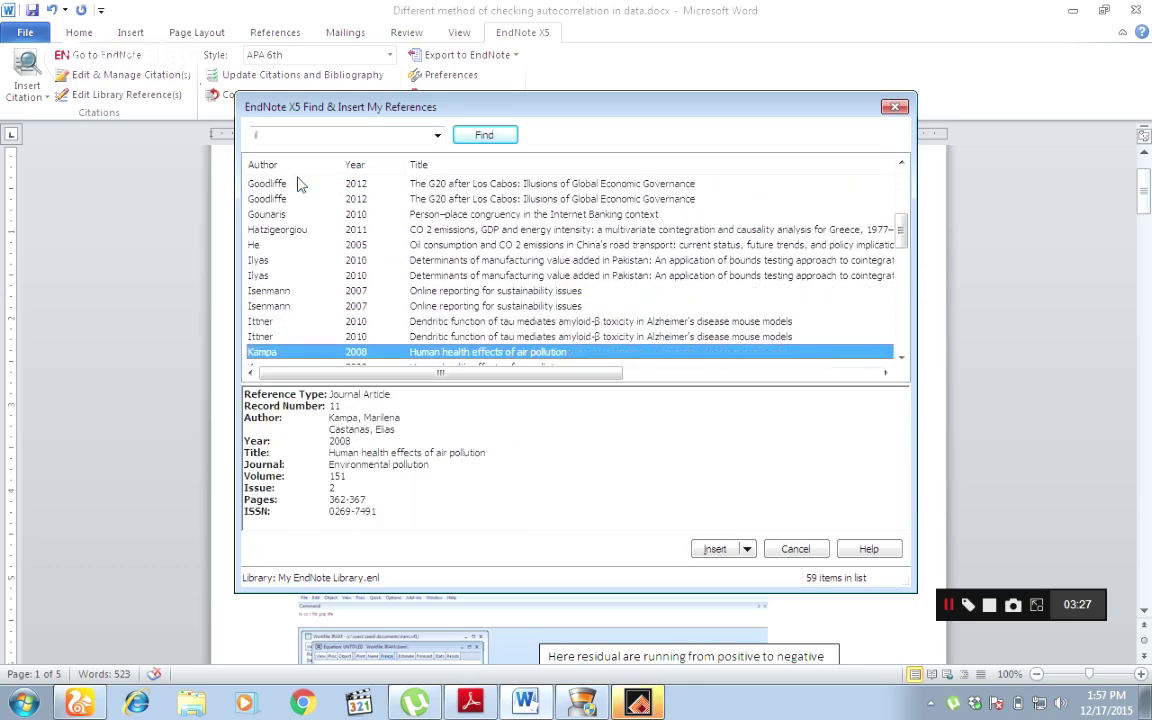
{"action": "key", "text": "Up"}
{"action": "key", "text": "Up"}
{"action": "key", "text": "Up"}
{"action": "key", "text": "Up"}
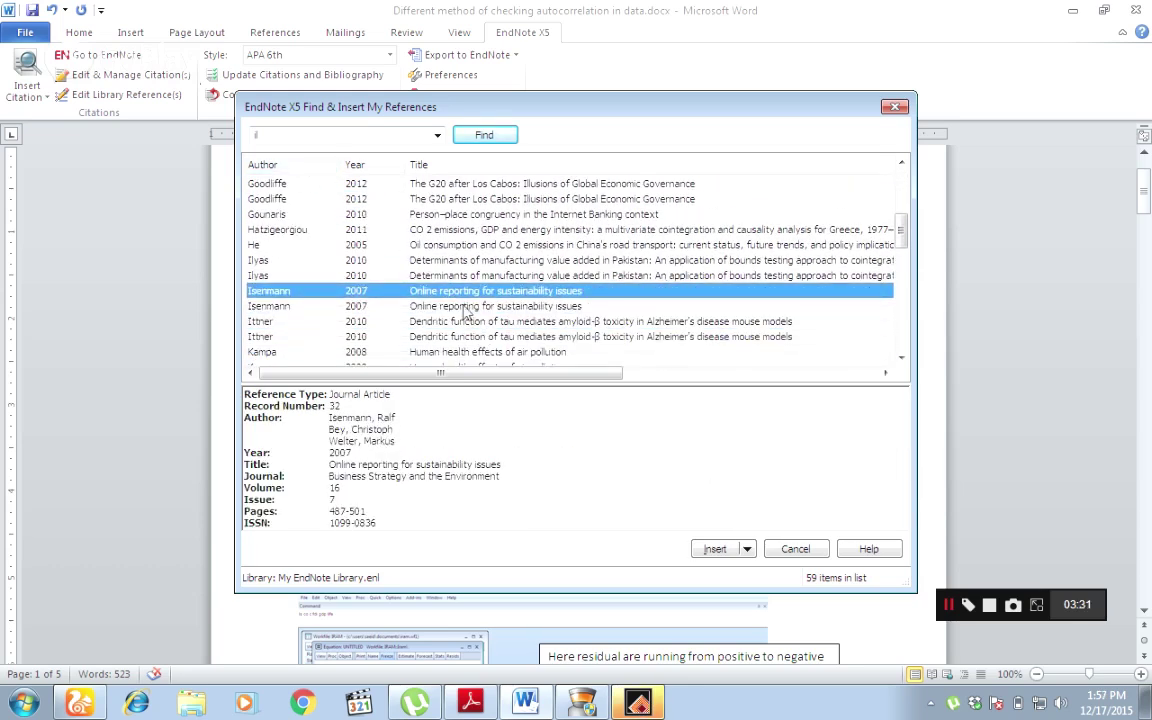
{"action": "left_click", "coordinate": [435, 262]}
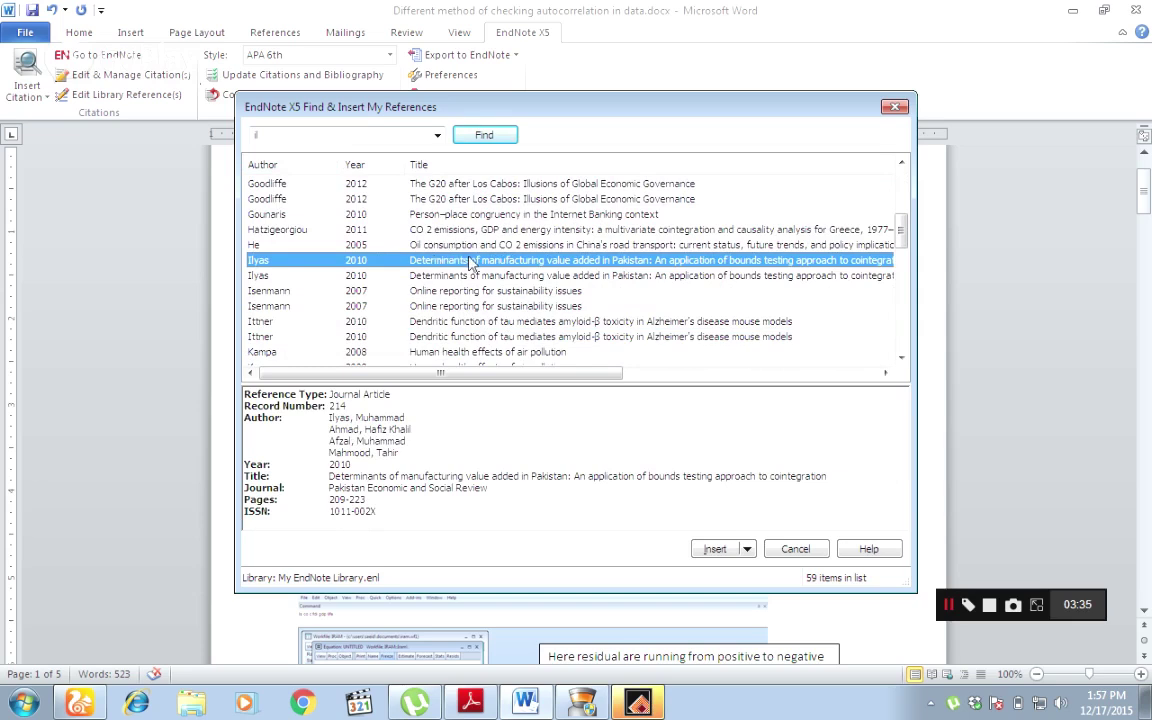
{"action": "left_click", "coordinate": [714, 548]}
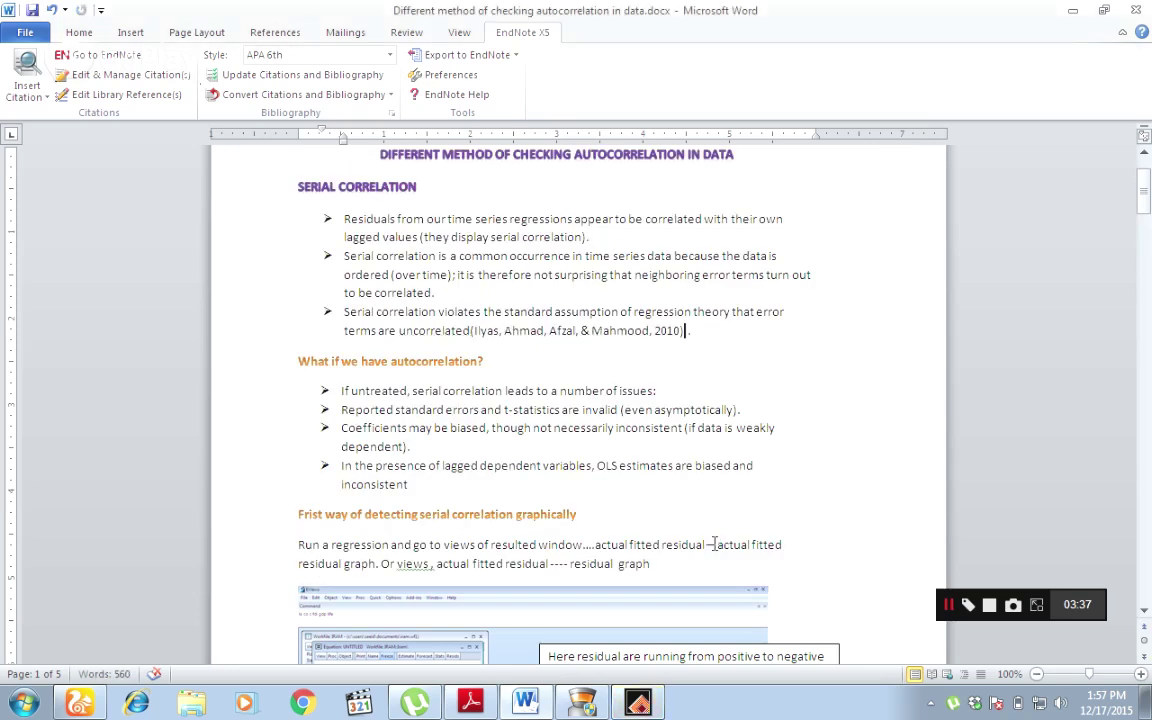
{"action": "left_click", "coordinate": [499, 354]}
{"action": "left_click", "coordinate": [519, 330]}
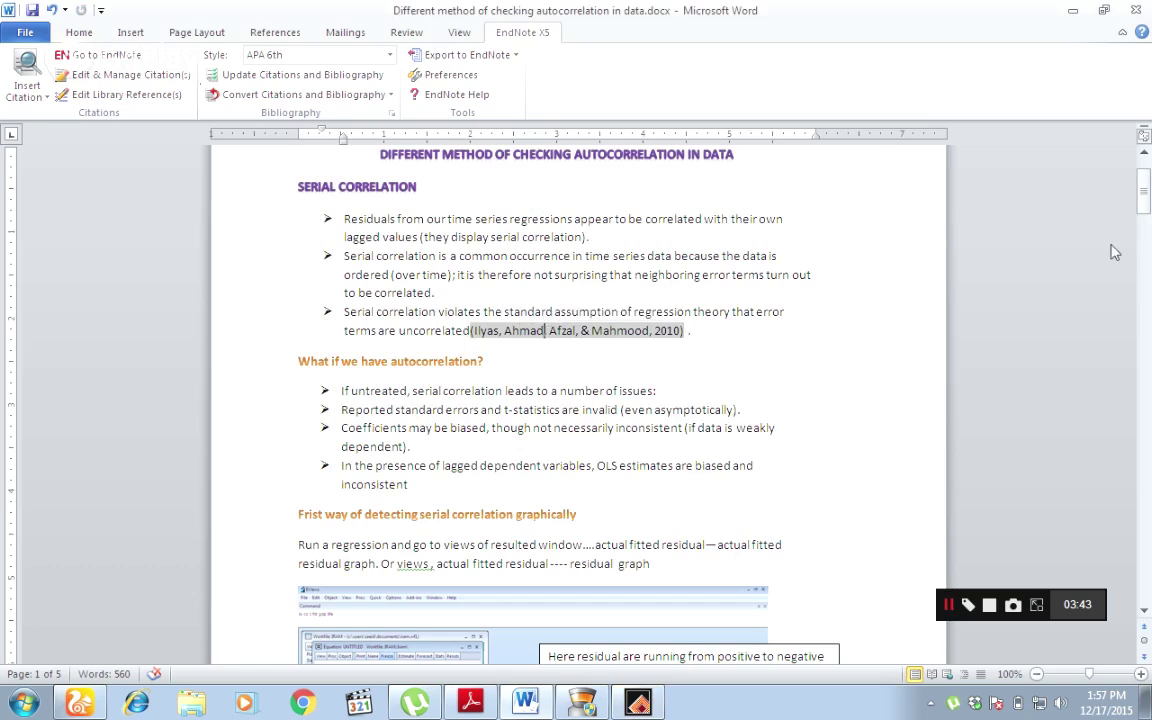
{"action": "left_click_drag", "start_coordinate": [1143, 190], "coordinate": [1146, 566]}
{"action": "left_click", "coordinate": [318, 494]}
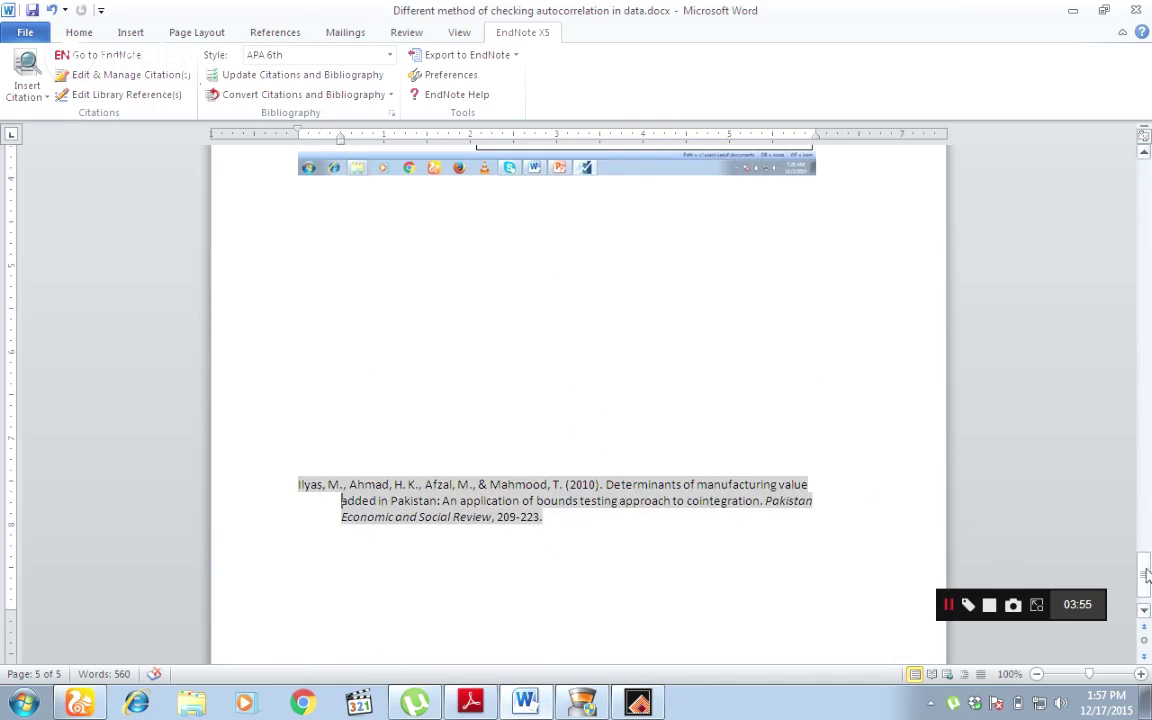
{"action": "left_click_drag", "start_coordinate": [1146, 567], "coordinate": [1135, 332]}
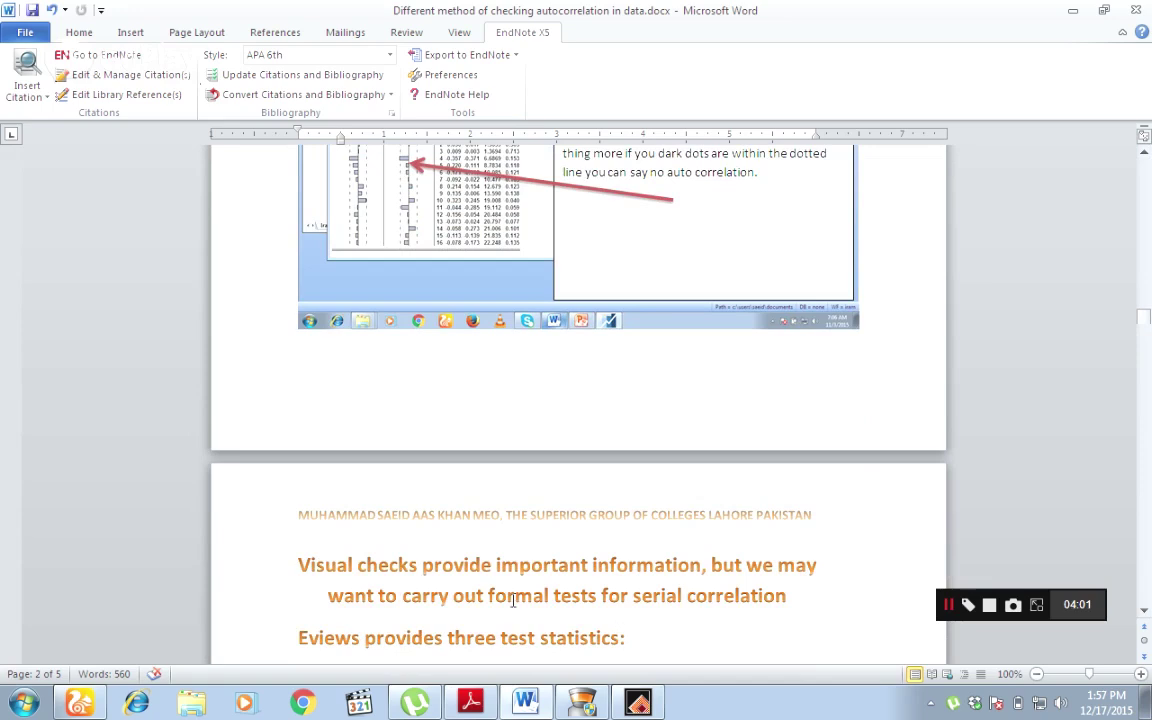
Step: Insert the first Bagur, Perramon & Amat 2013 citation between 'out' and 'formal'
{"action": "left_click", "coordinate": [483, 595]}
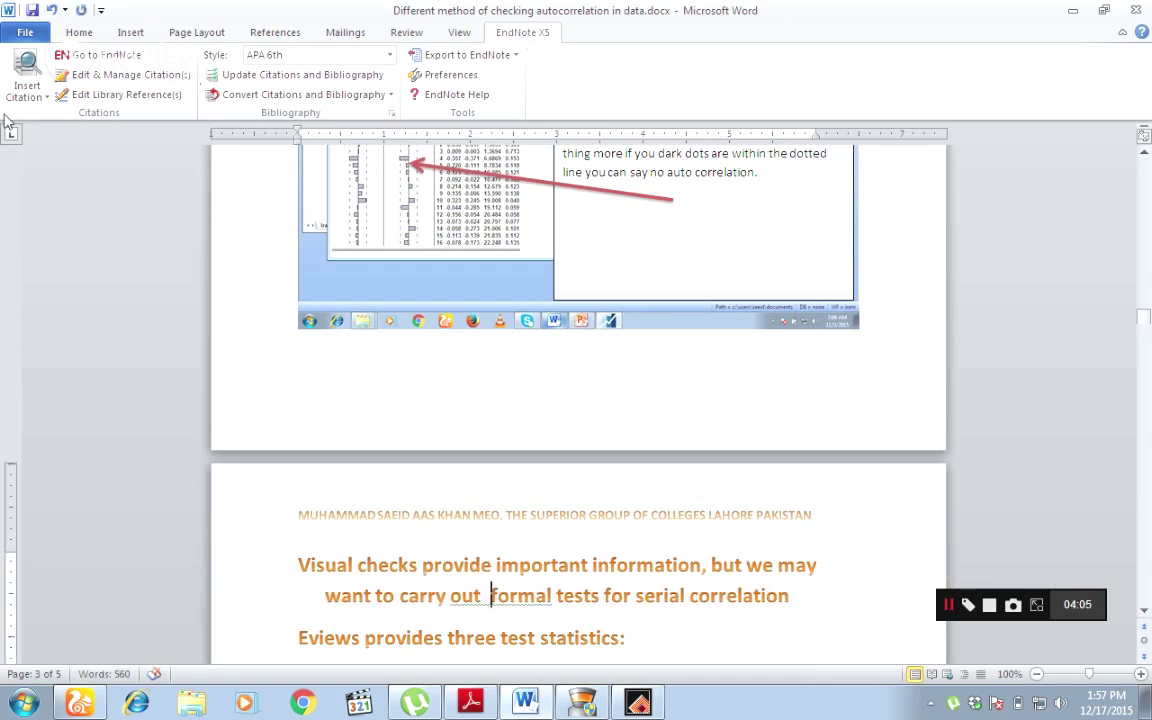
{"action": "left_click", "coordinate": [25, 91]}
{"action": "left_click", "coordinate": [36, 118]}
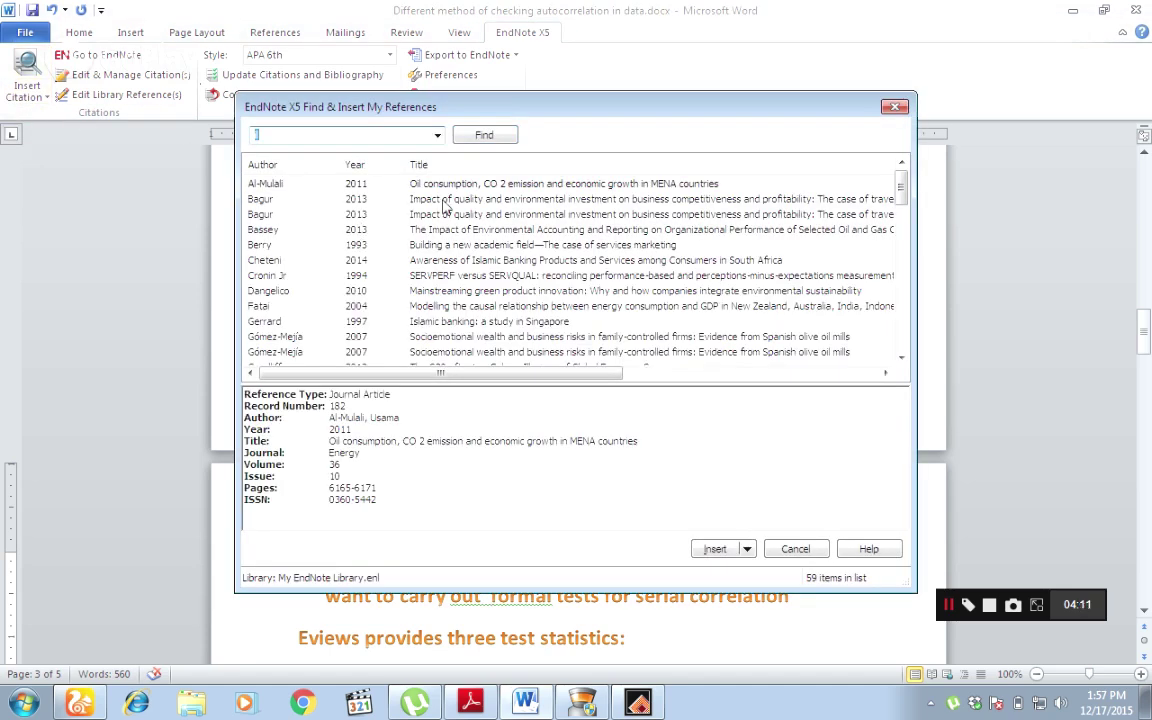
{"action": "left_click", "coordinate": [449, 201]}
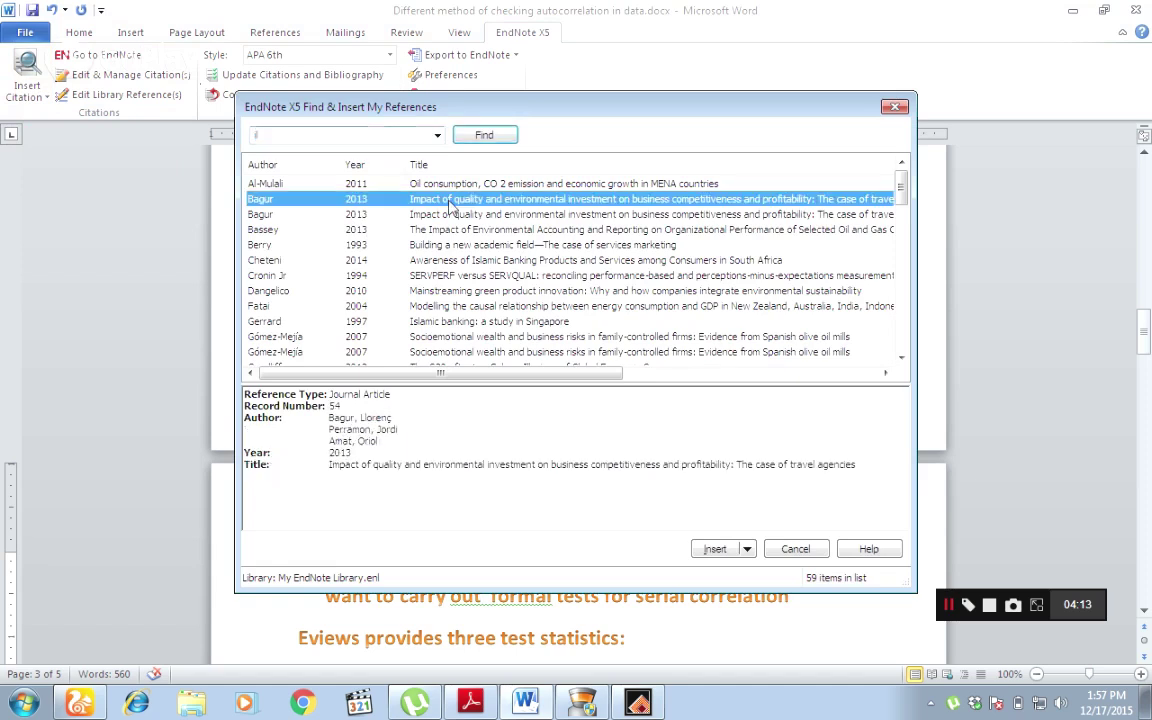
{"action": "left_click", "coordinate": [714, 549]}
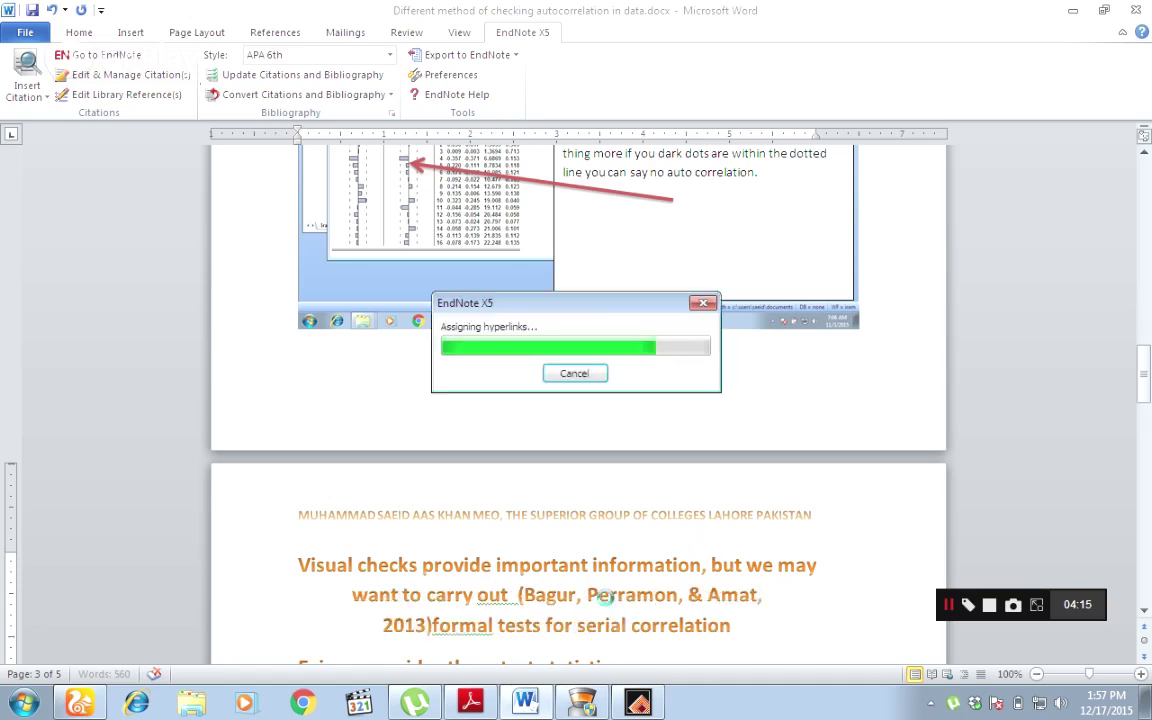
{"action": "left_click_drag", "start_coordinate": [523, 597], "coordinate": [621, 604]}
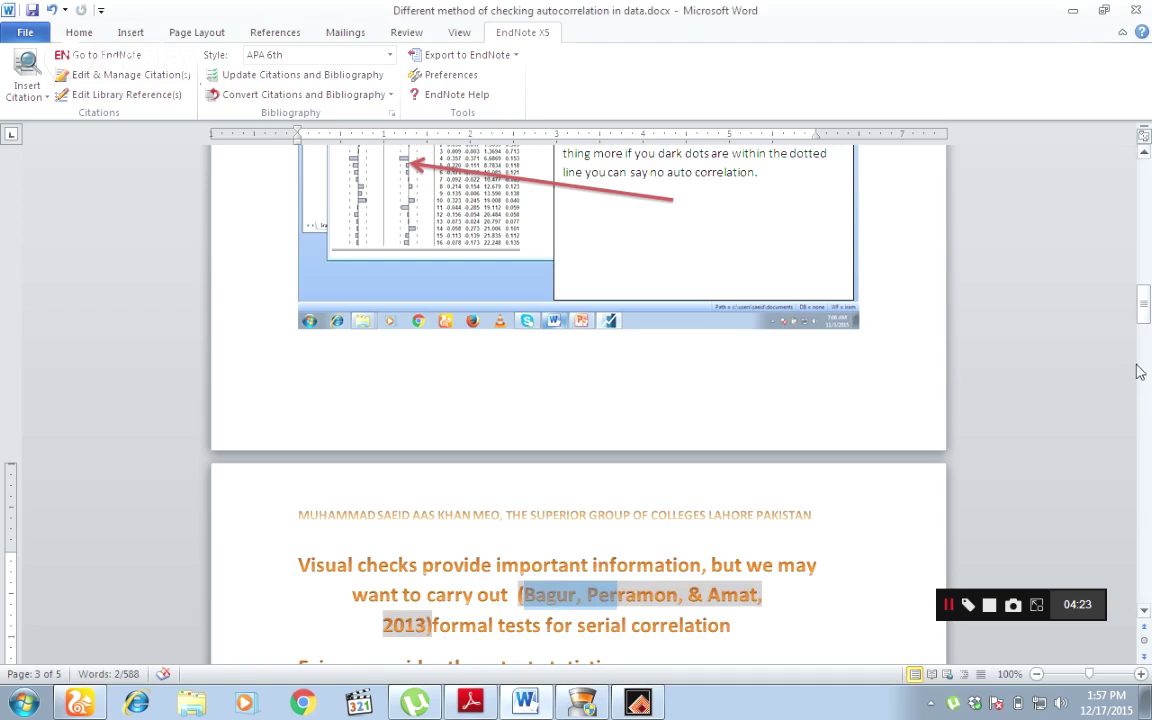
{"action": "left_click_drag", "start_coordinate": [1144, 300], "coordinate": [1146, 520]}
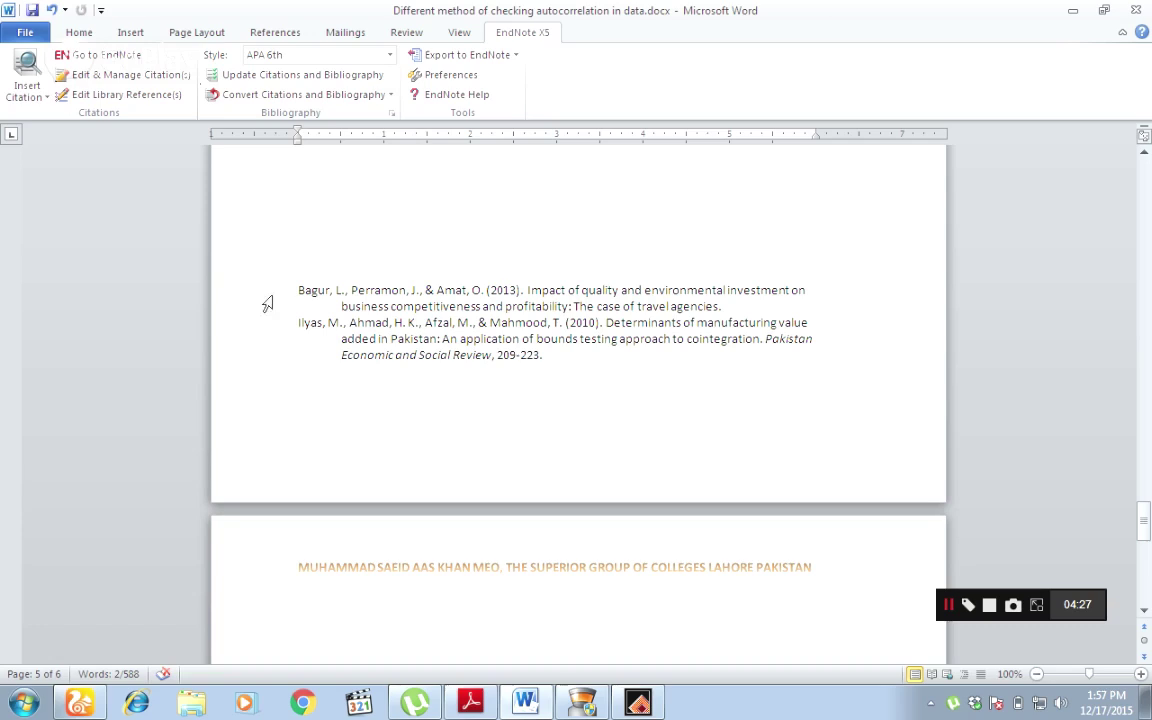
{"action": "left_click_drag", "start_coordinate": [298, 291], "coordinate": [548, 355]}
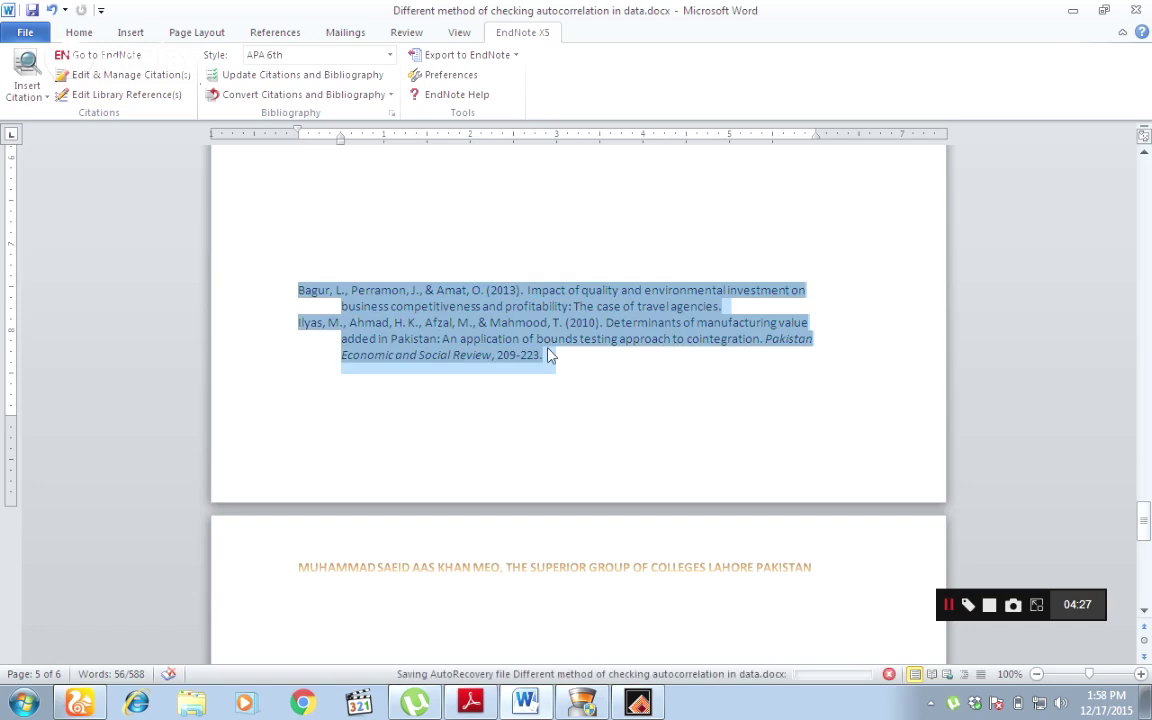
{"action": "left_click_drag", "start_coordinate": [1144, 520], "coordinate": [1141, 183]}
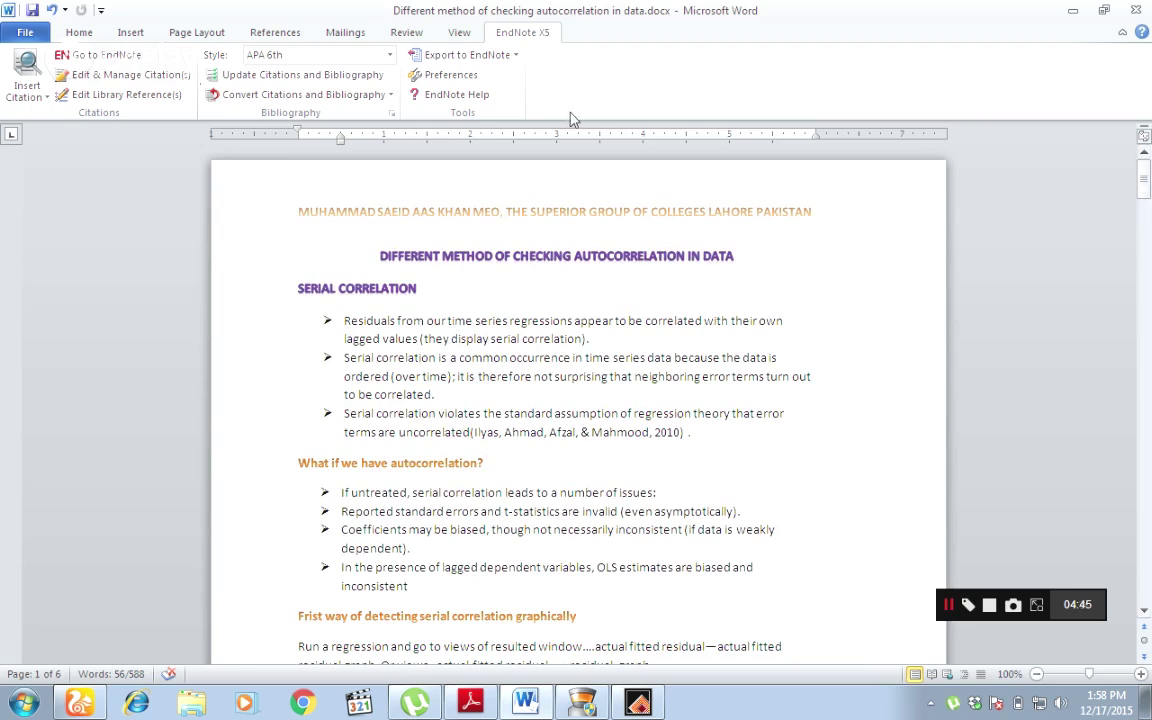
Step: Change the EndNote citation style from APA 6th to MLA via Select Another Style
{"action": "left_click", "coordinate": [389, 57]}
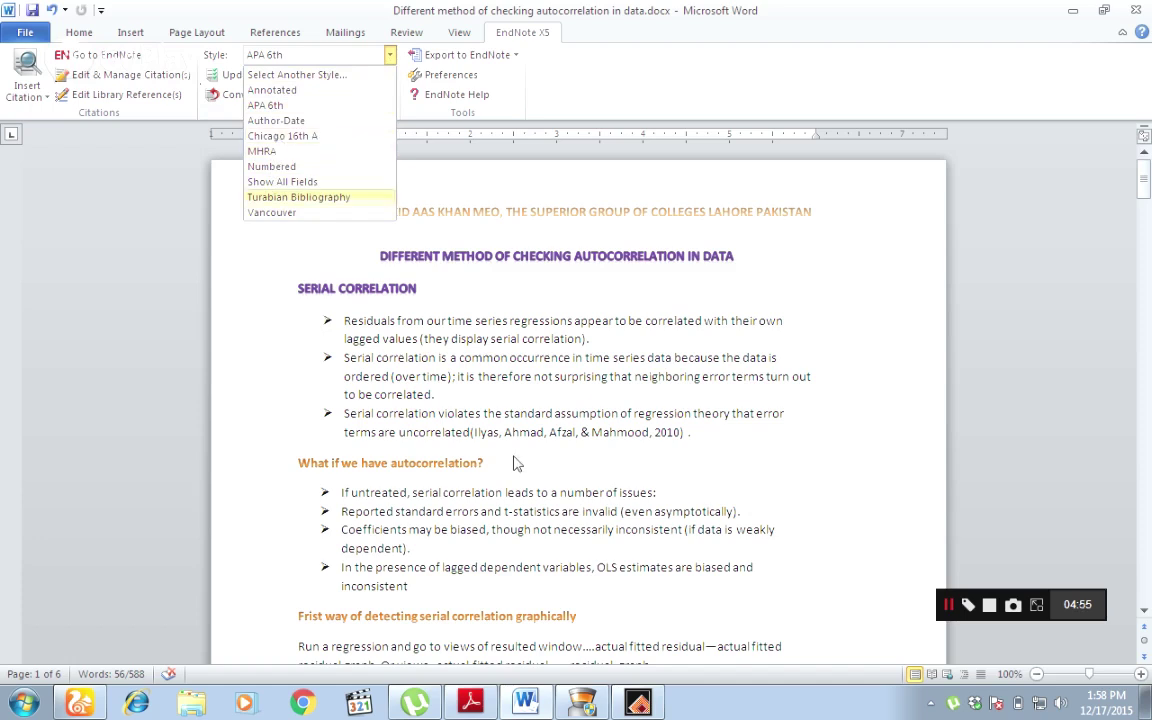
{"action": "left_click", "coordinate": [453, 392]}
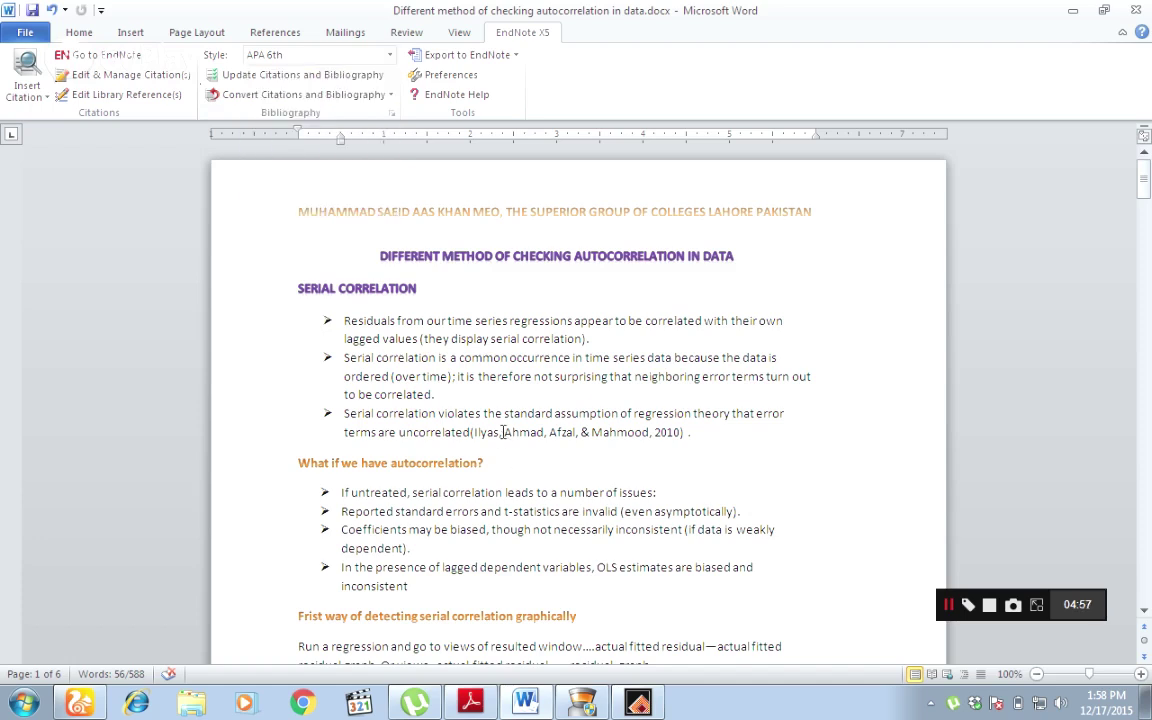
{"action": "left_click", "coordinate": [390, 57]}
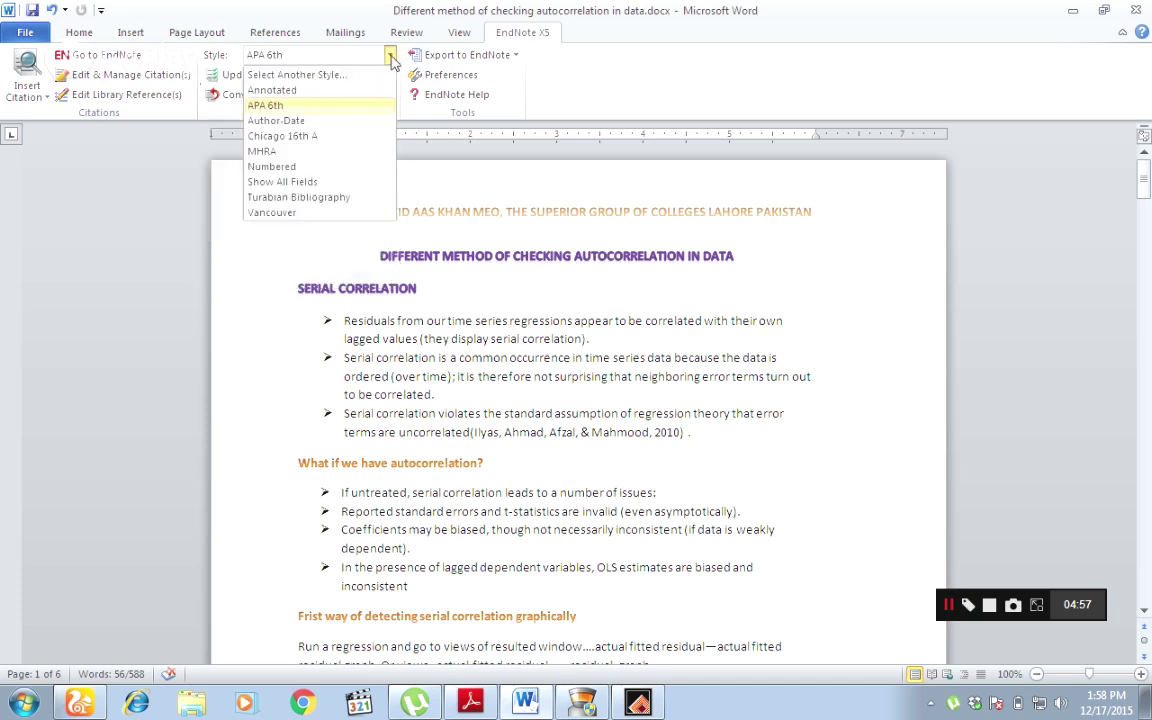
{"action": "left_click", "coordinate": [204, 53]}
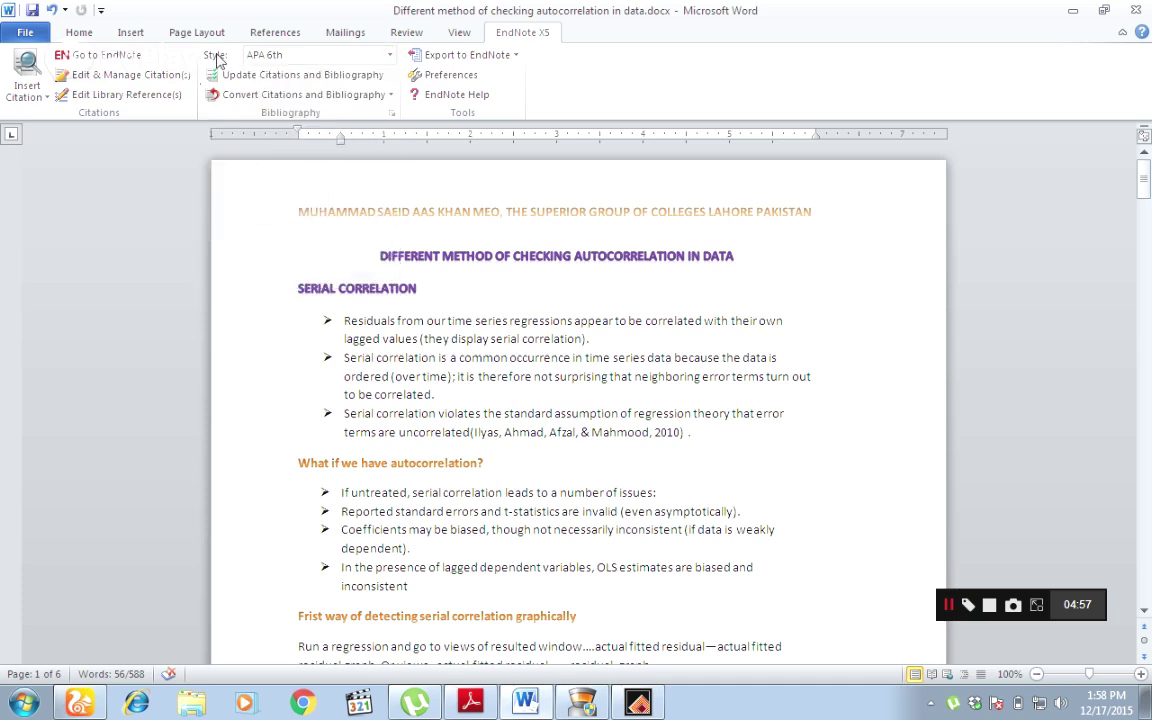
{"action": "left_click", "coordinate": [389, 55]}
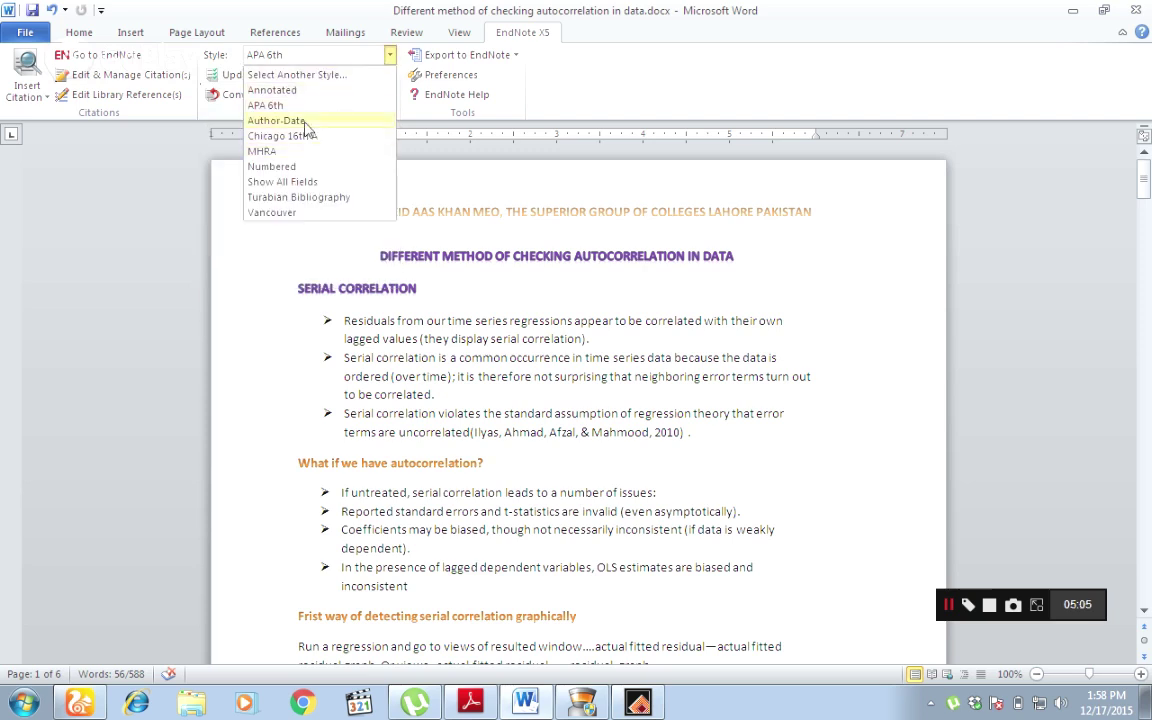
{"action": "left_click", "coordinate": [306, 75]}
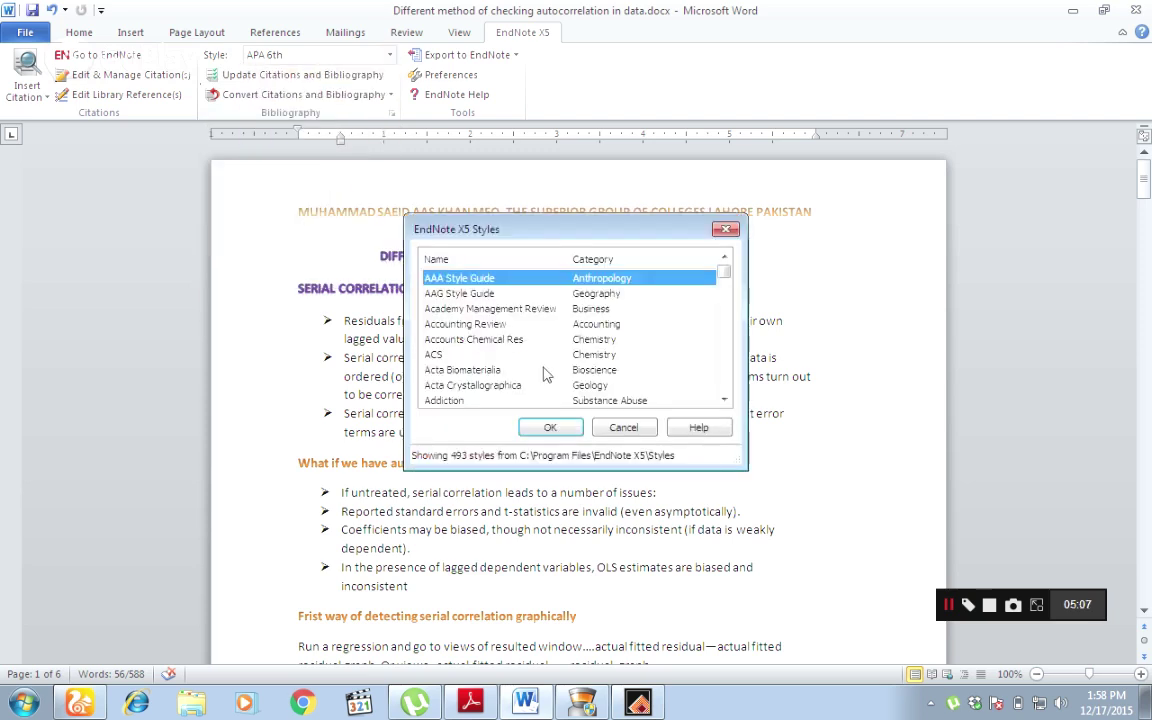
{"action": "left_click_drag", "start_coordinate": [724, 276], "coordinate": [710, 367]}
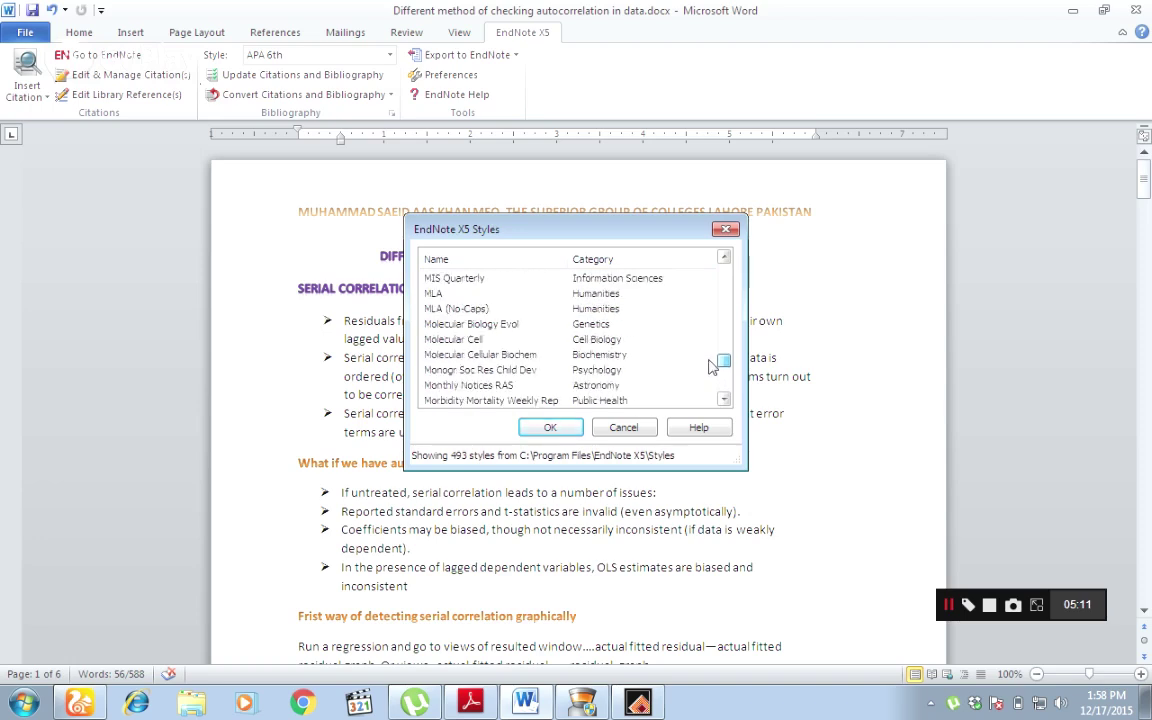
{"action": "left_click", "coordinate": [429, 294]}
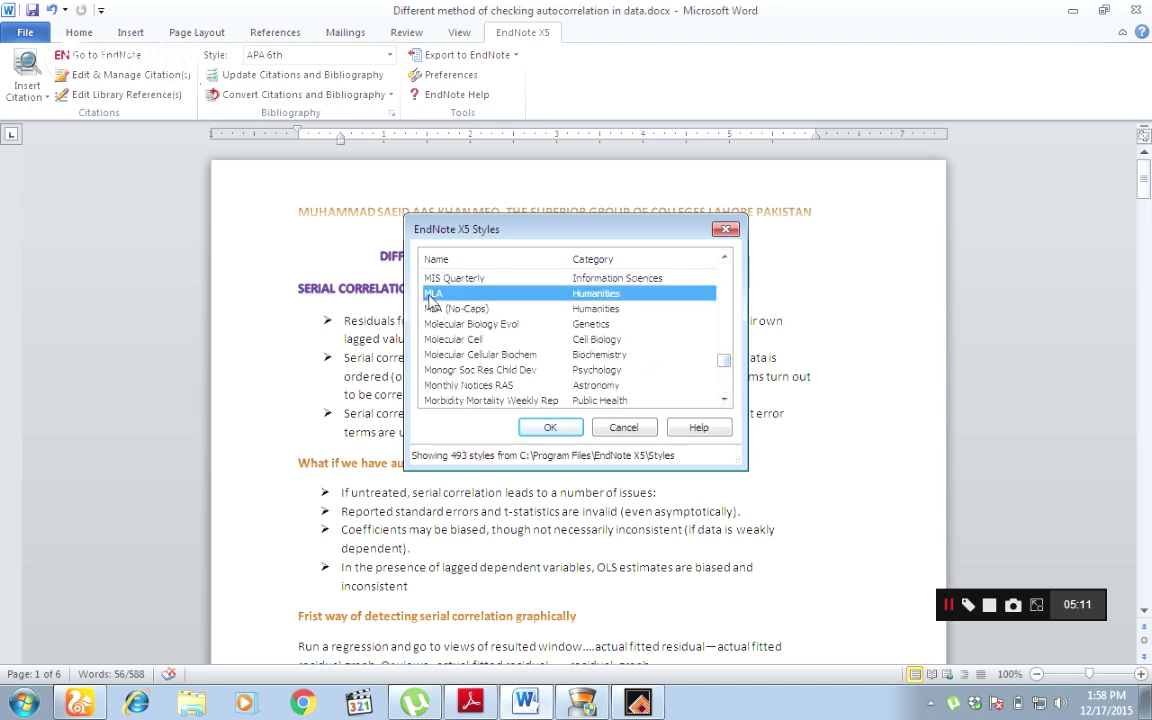
{"action": "left_click", "coordinate": [546, 428]}
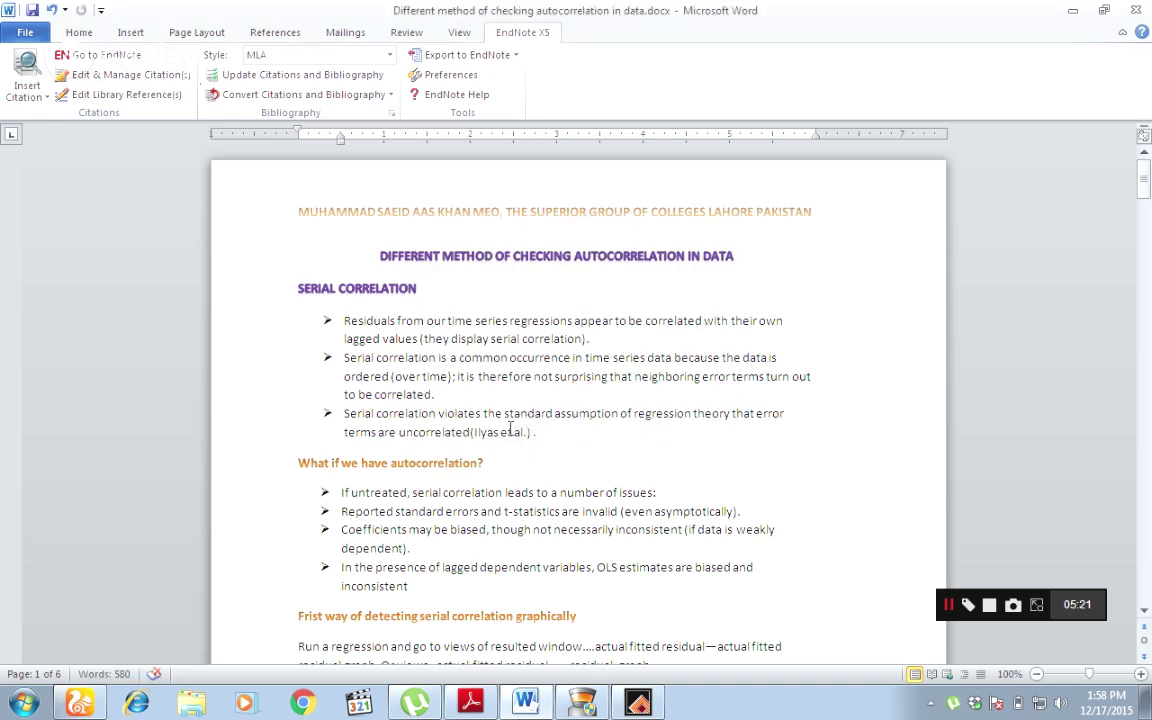
{"action": "left_click_drag", "start_coordinate": [474, 432], "coordinate": [533, 436]}
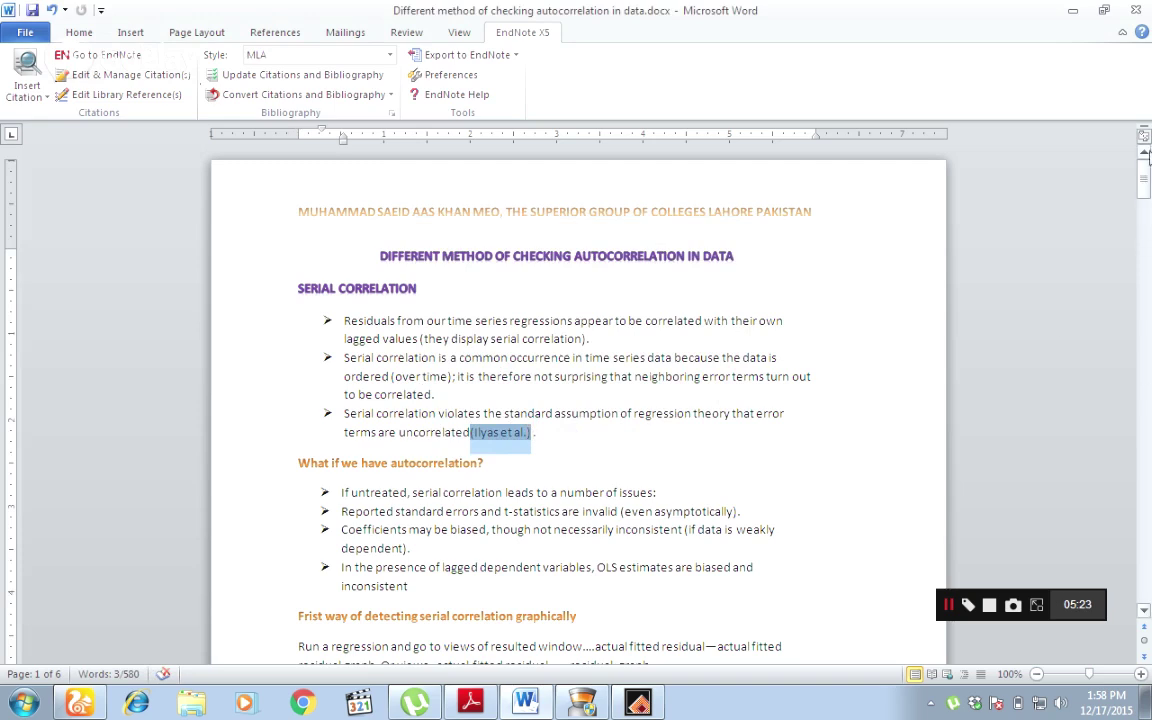
{"action": "left_click_drag", "start_coordinate": [1146, 186], "coordinate": [1143, 512]}
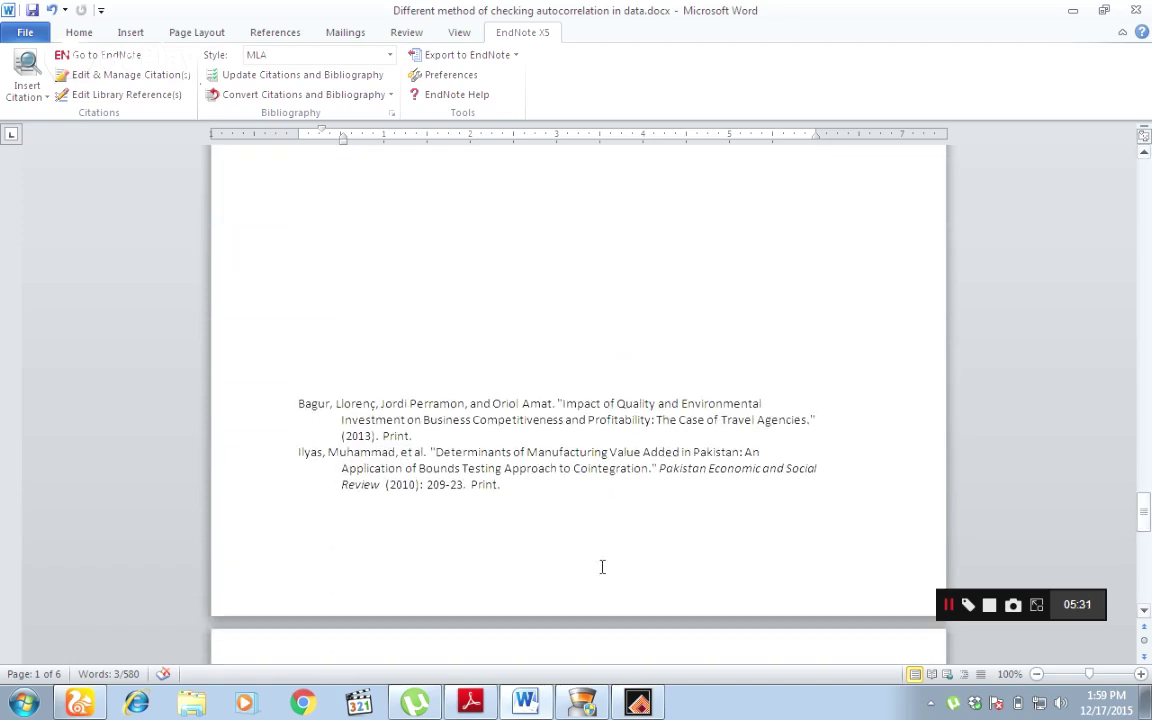
{"action": "left_click_drag", "start_coordinate": [526, 507], "coordinate": [323, 408]}
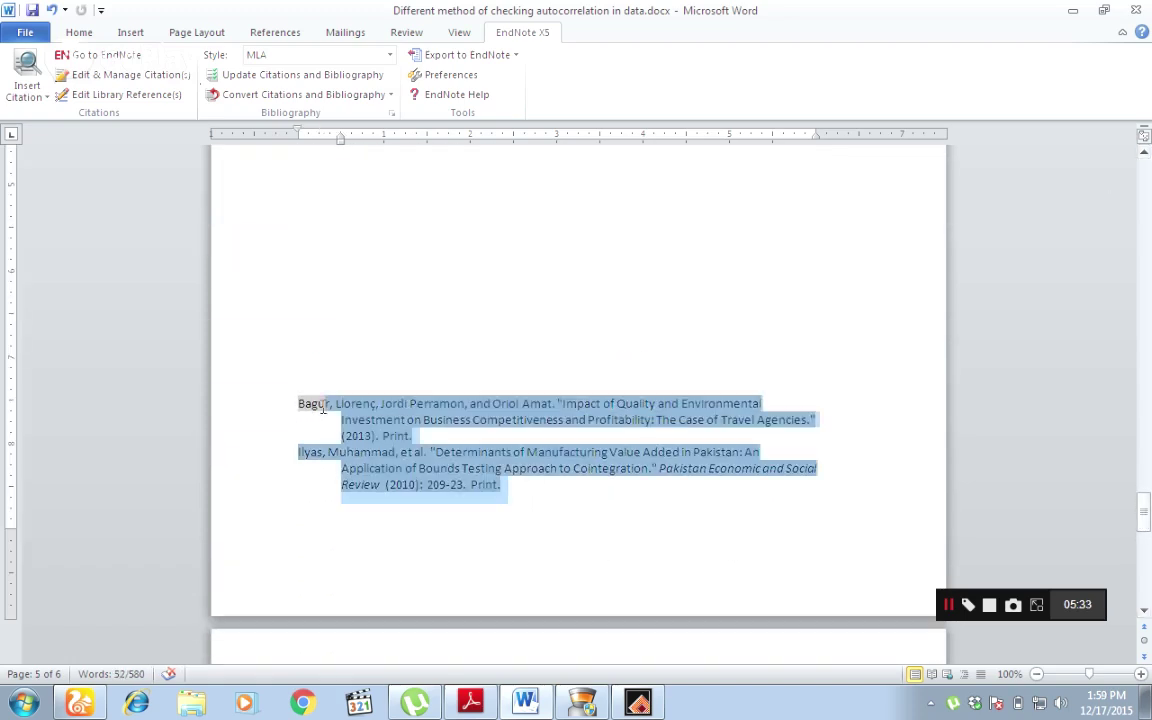
{"action": "left_click_drag", "start_coordinate": [1143, 512], "coordinate": [1145, 178]}
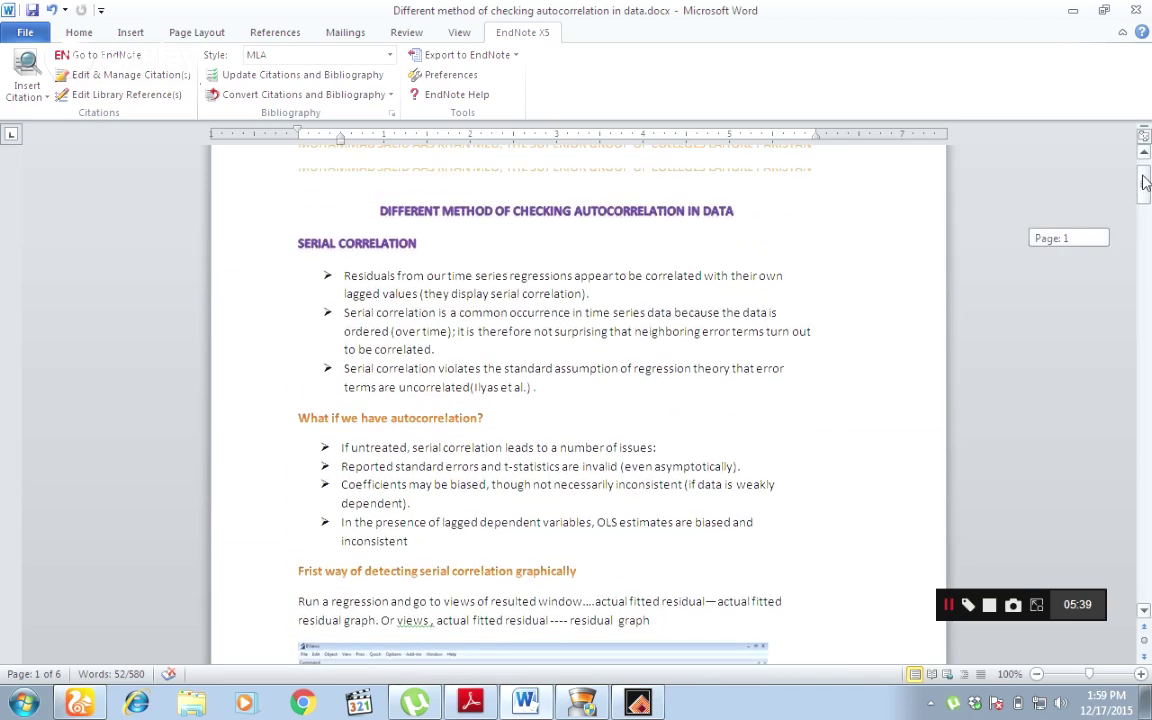
Step: Select the (Ilyas et al.) citation and remove it with Edit & Manage Citation(s)
{"action": "left_click", "coordinate": [528, 392]}
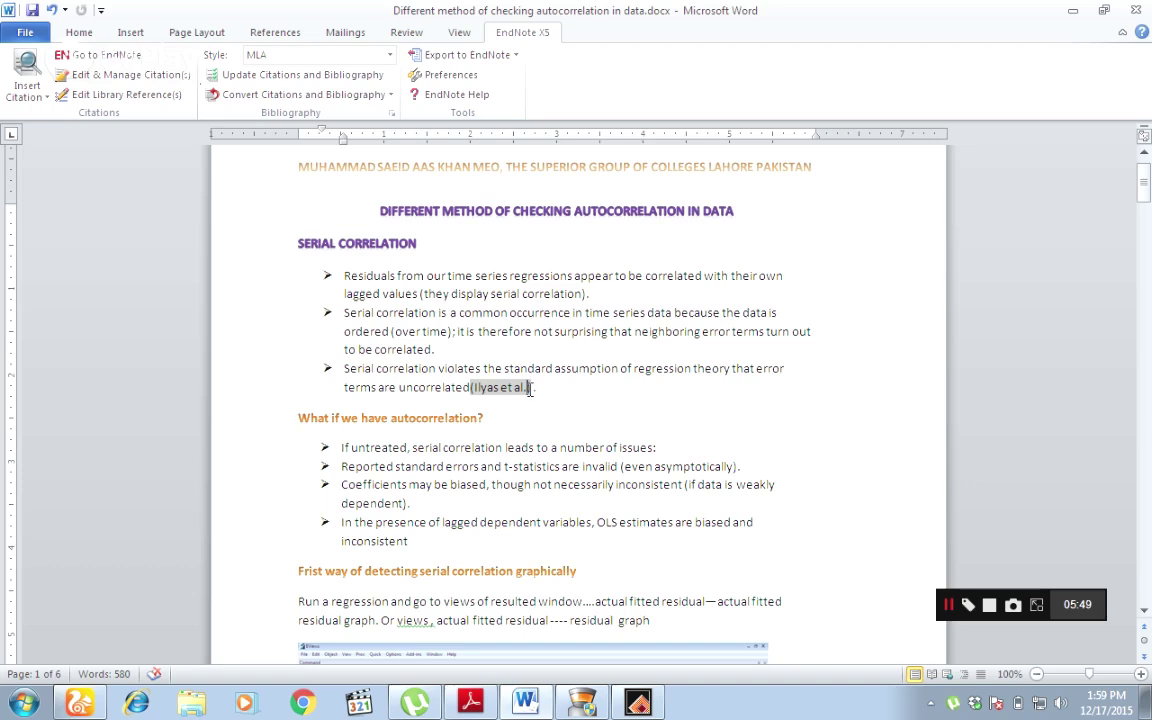
{"action": "left_click", "coordinate": [539, 390]}
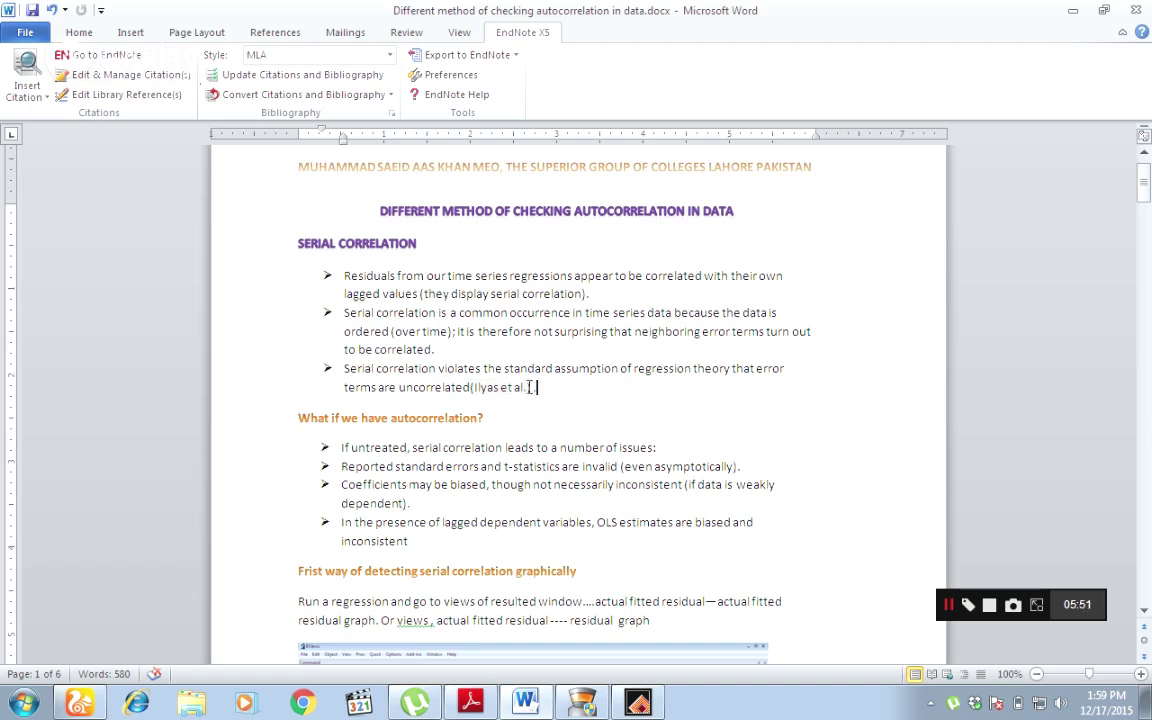
{"action": "left_click_drag", "start_coordinate": [529, 387], "coordinate": [471, 387]}
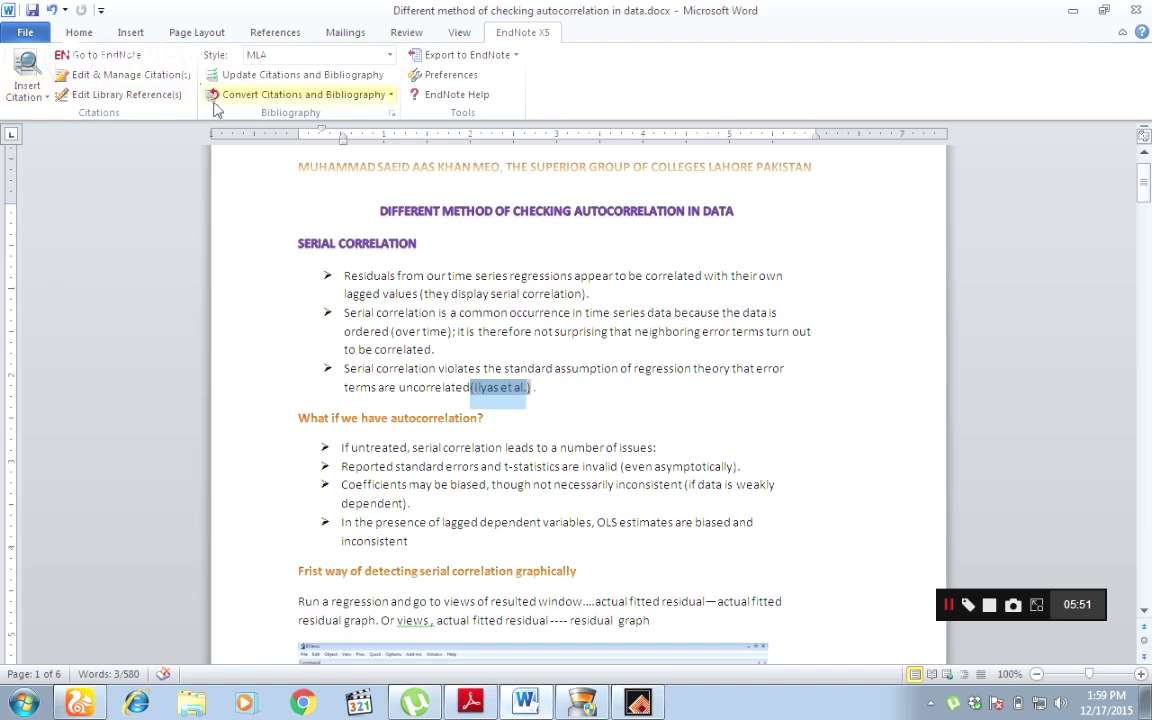
{"action": "left_click", "coordinate": [523, 390]}
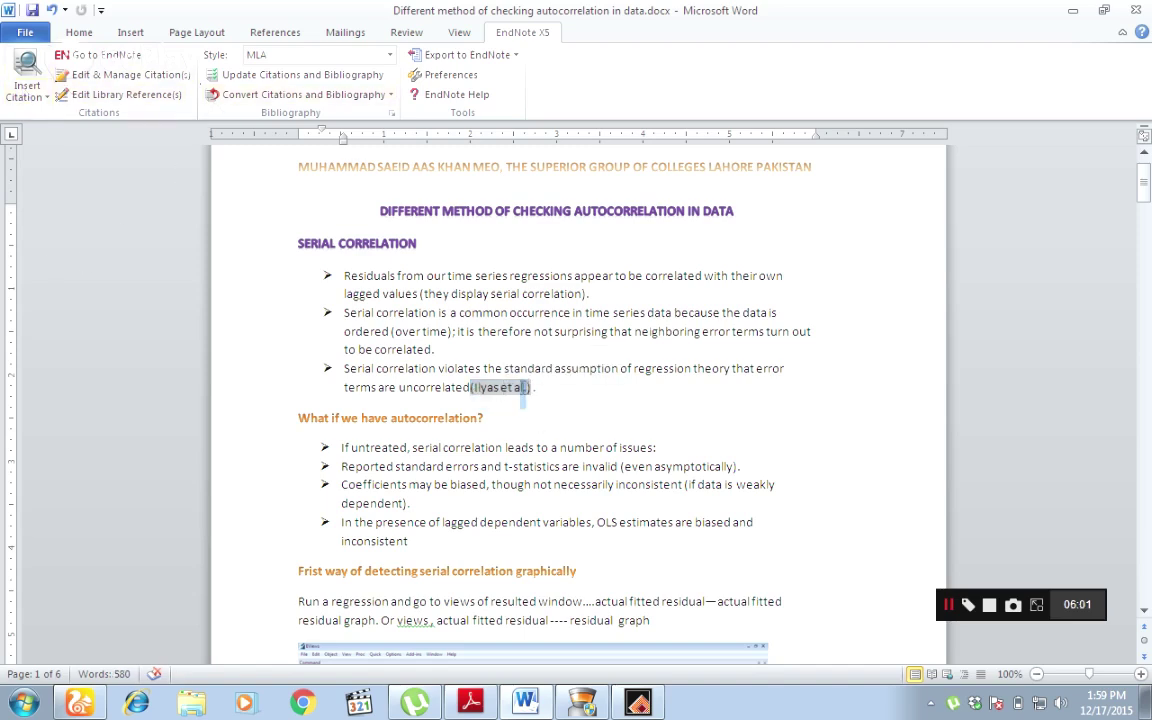
{"action": "left_click_drag", "start_coordinate": [523, 395], "coordinate": [473, 386]}
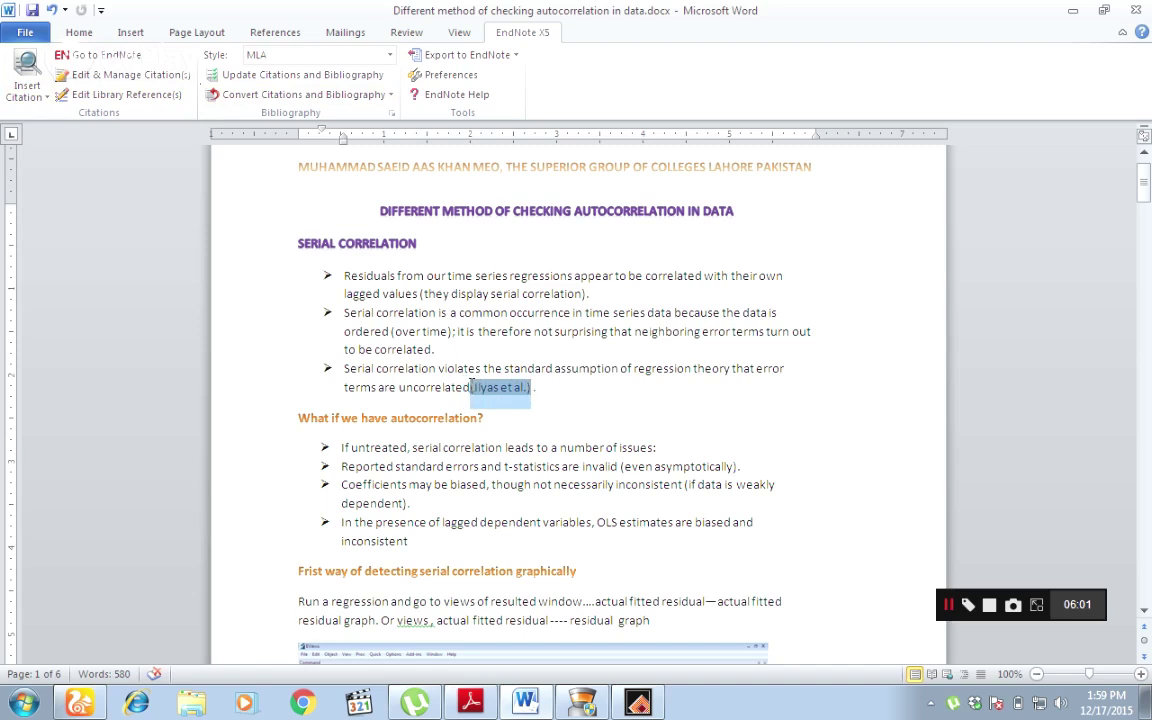
{"action": "left_click", "coordinate": [98, 76]}
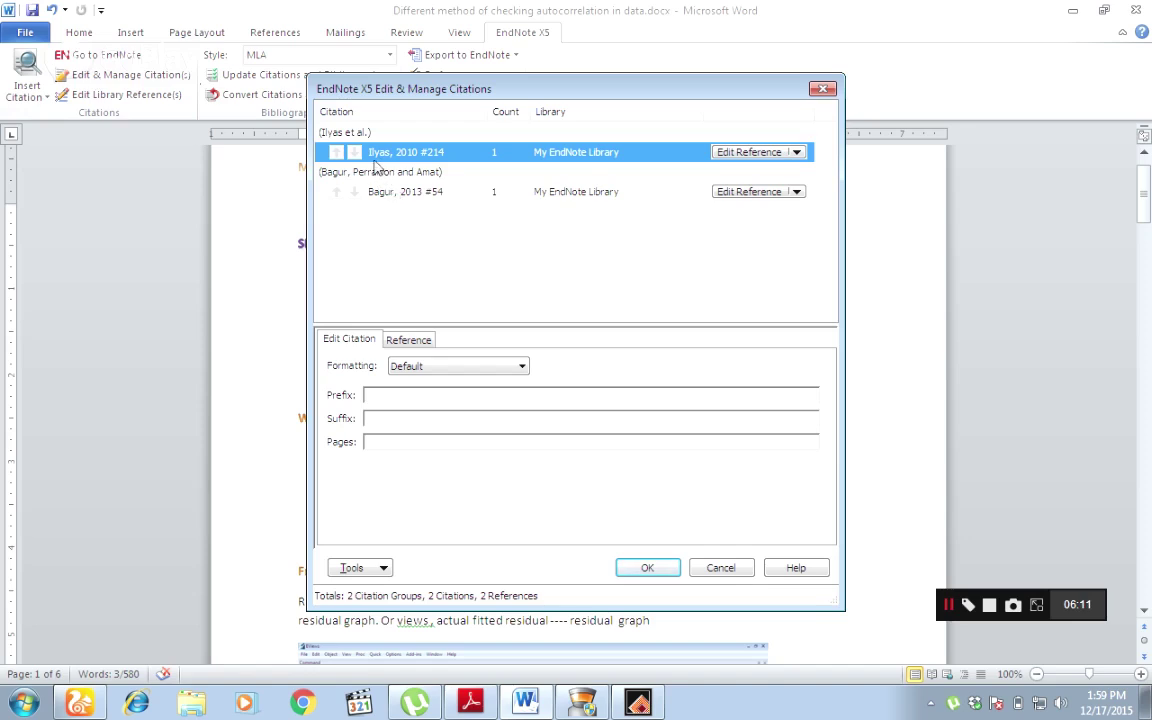
{"action": "left_click", "coordinate": [797, 153]}
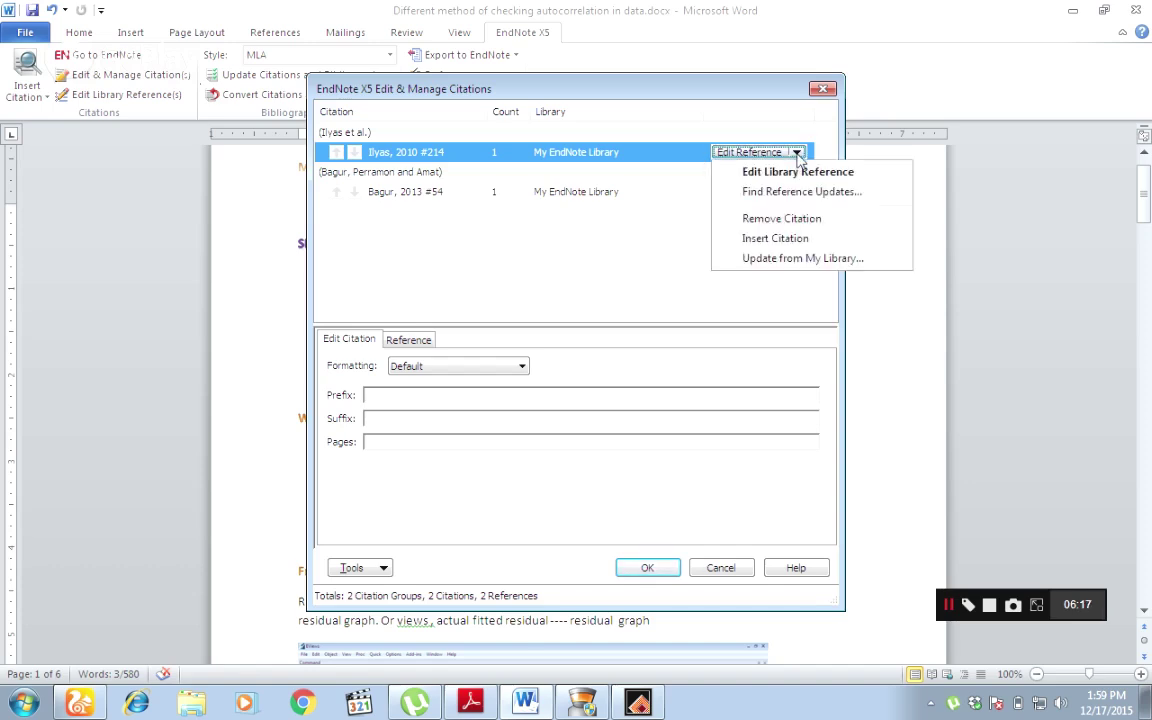
{"action": "left_click", "coordinate": [769, 220]}
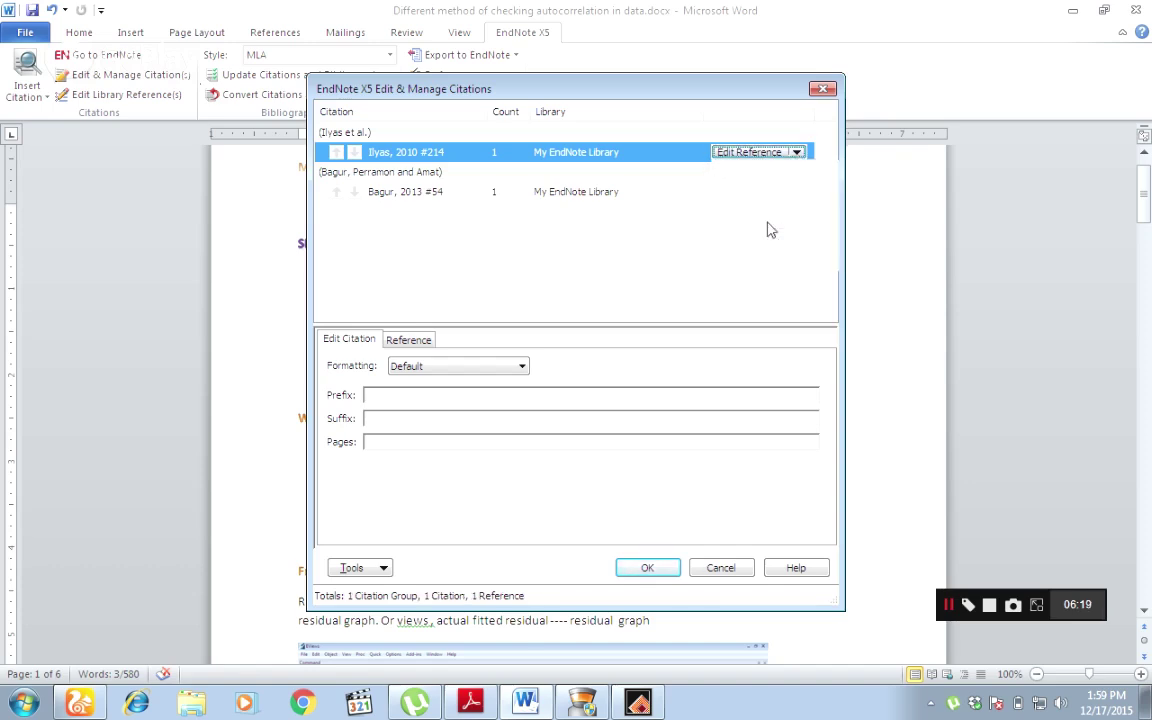
{"action": "left_click", "coordinate": [645, 568]}
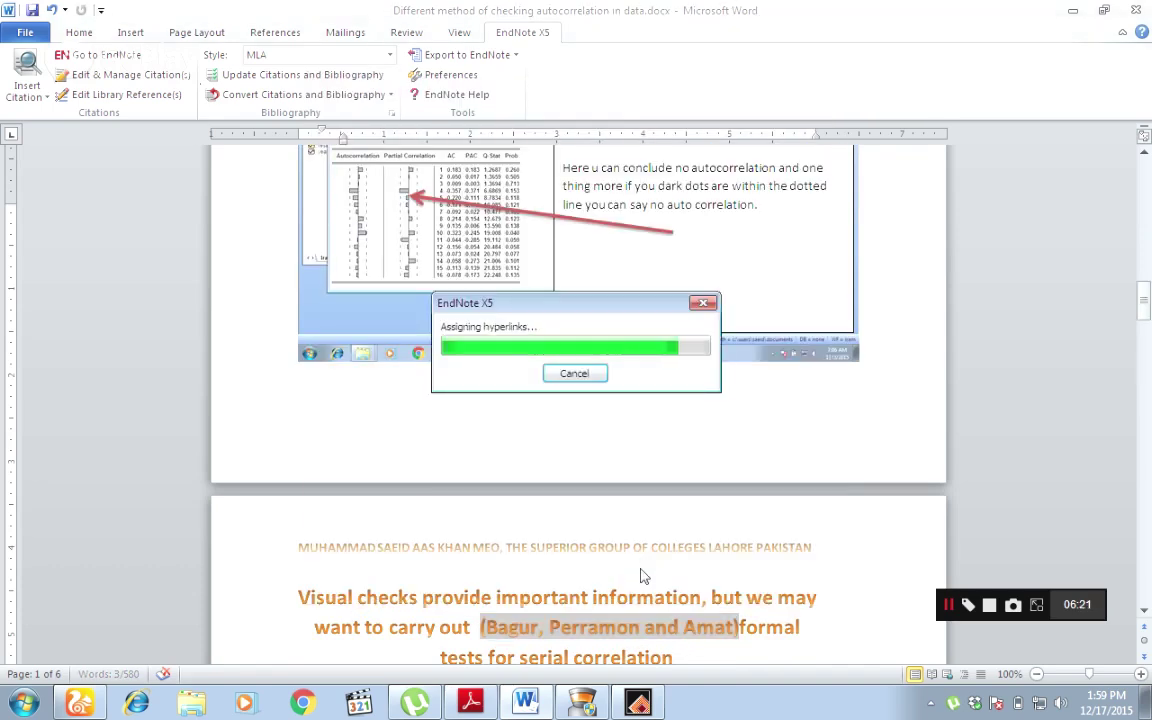
{"action": "left_click_drag", "start_coordinate": [1146, 328], "coordinate": [1146, 183]}
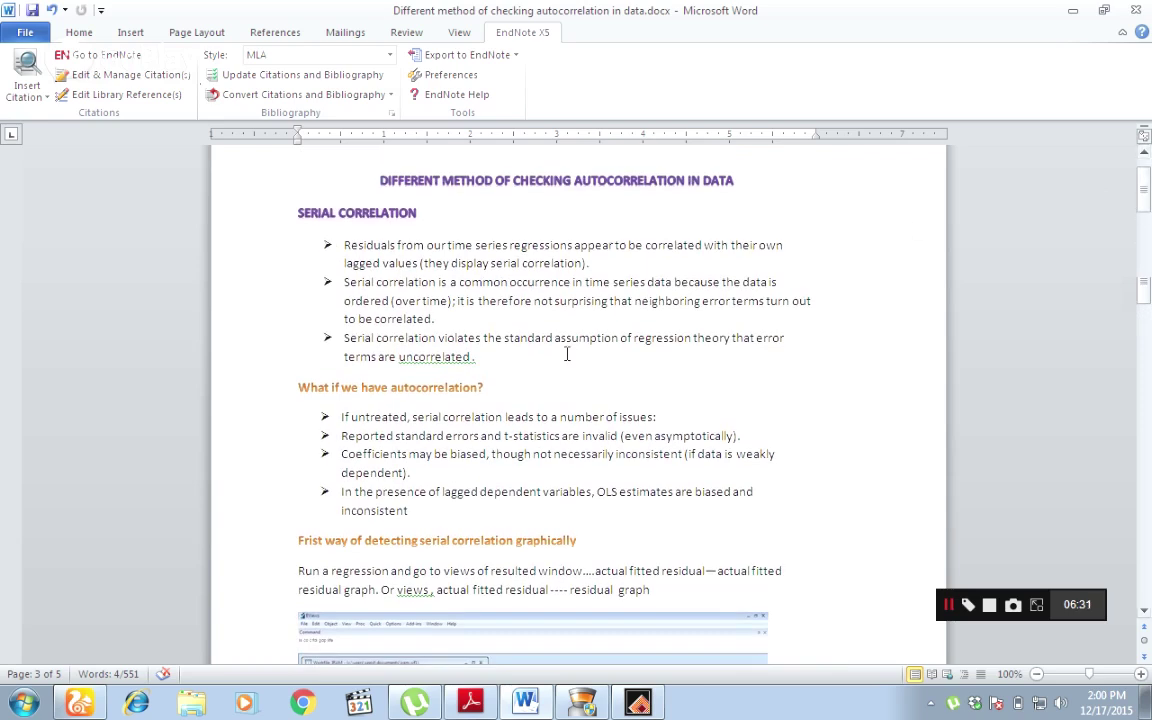